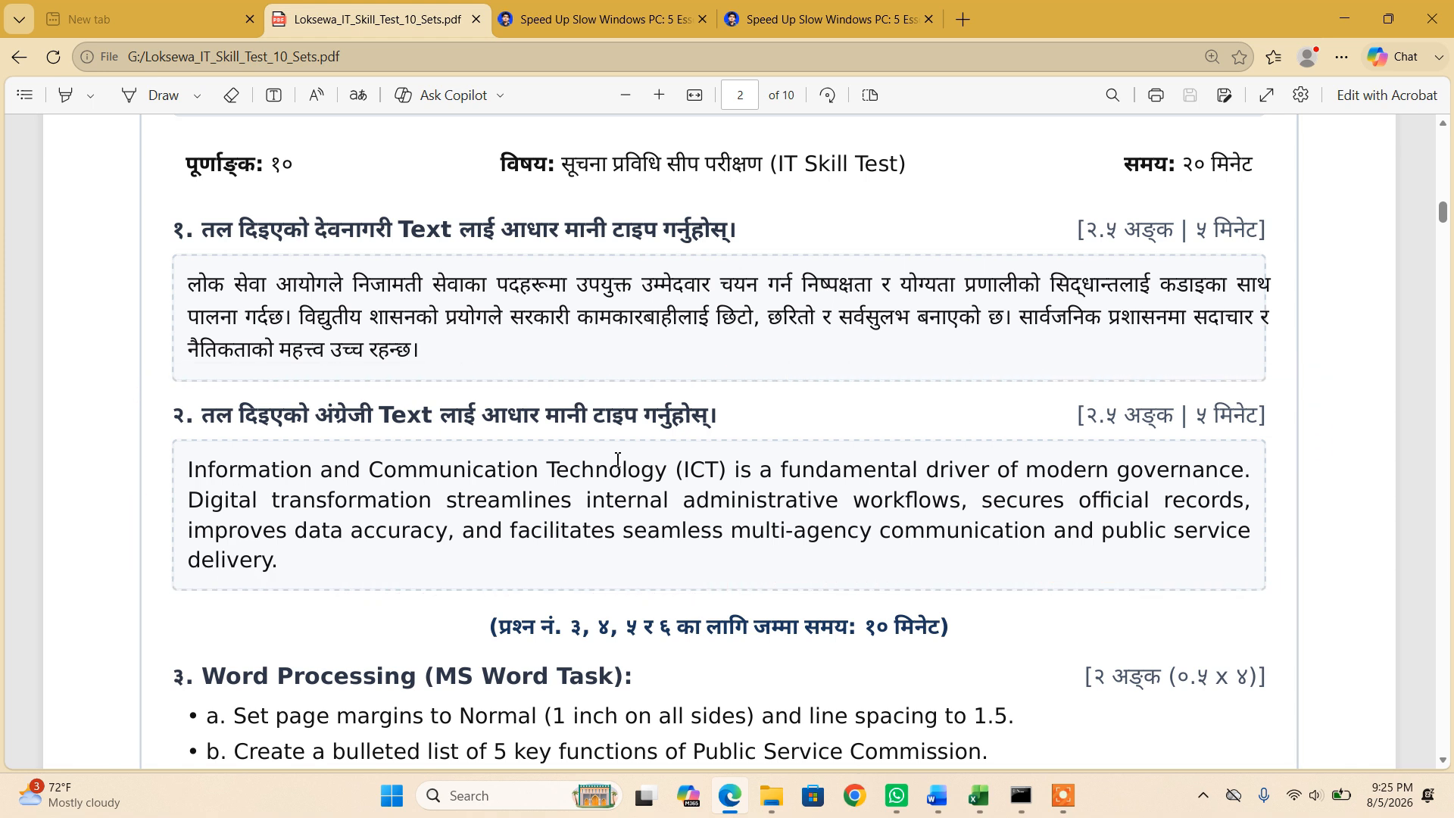
- Show the question paper's Word Processing task side by side with the blank Document2 in Word
scroll(547, 515, "down", 1)
scroll(547, 515, "down", 3)
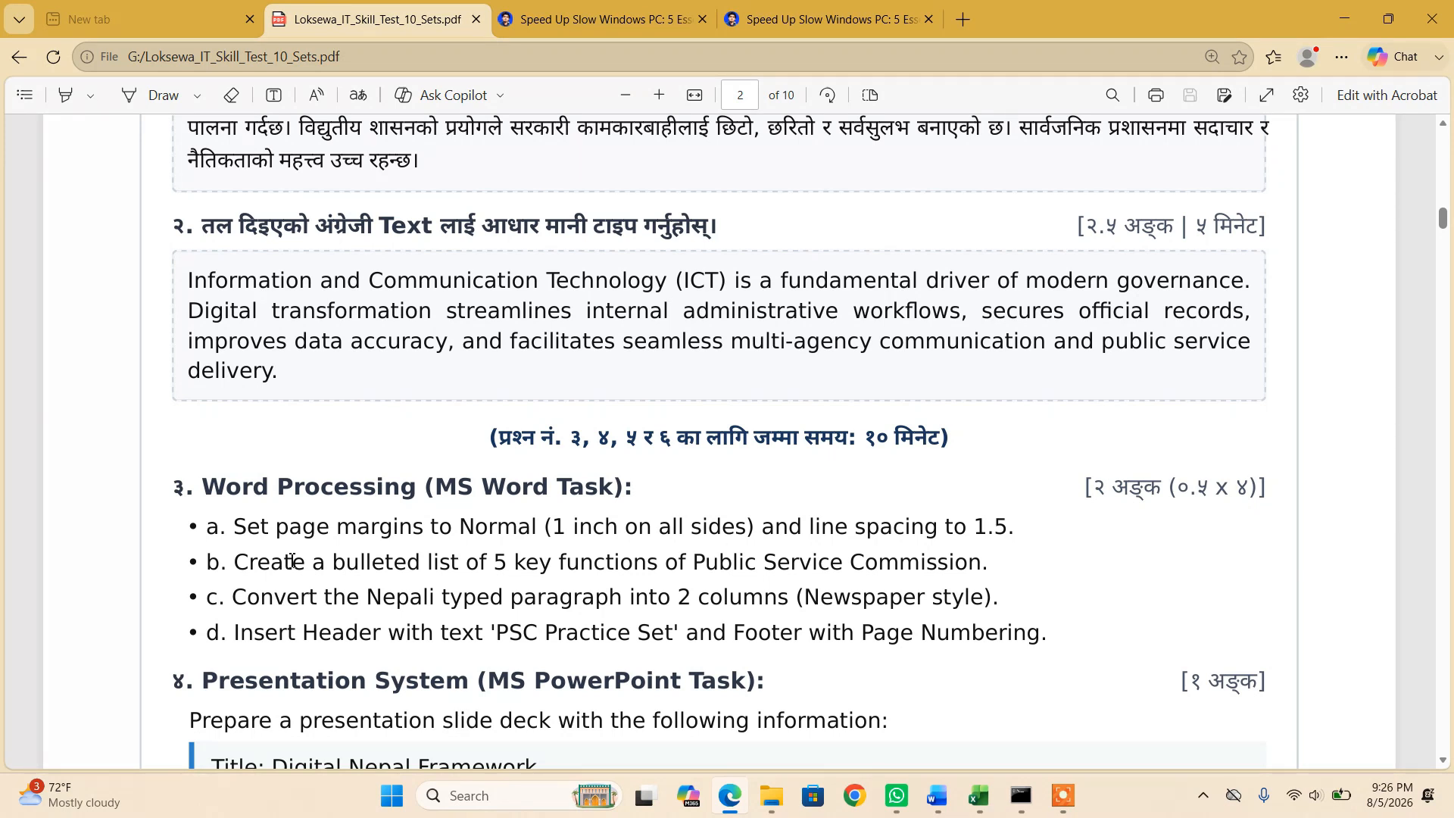
key("super+Left")
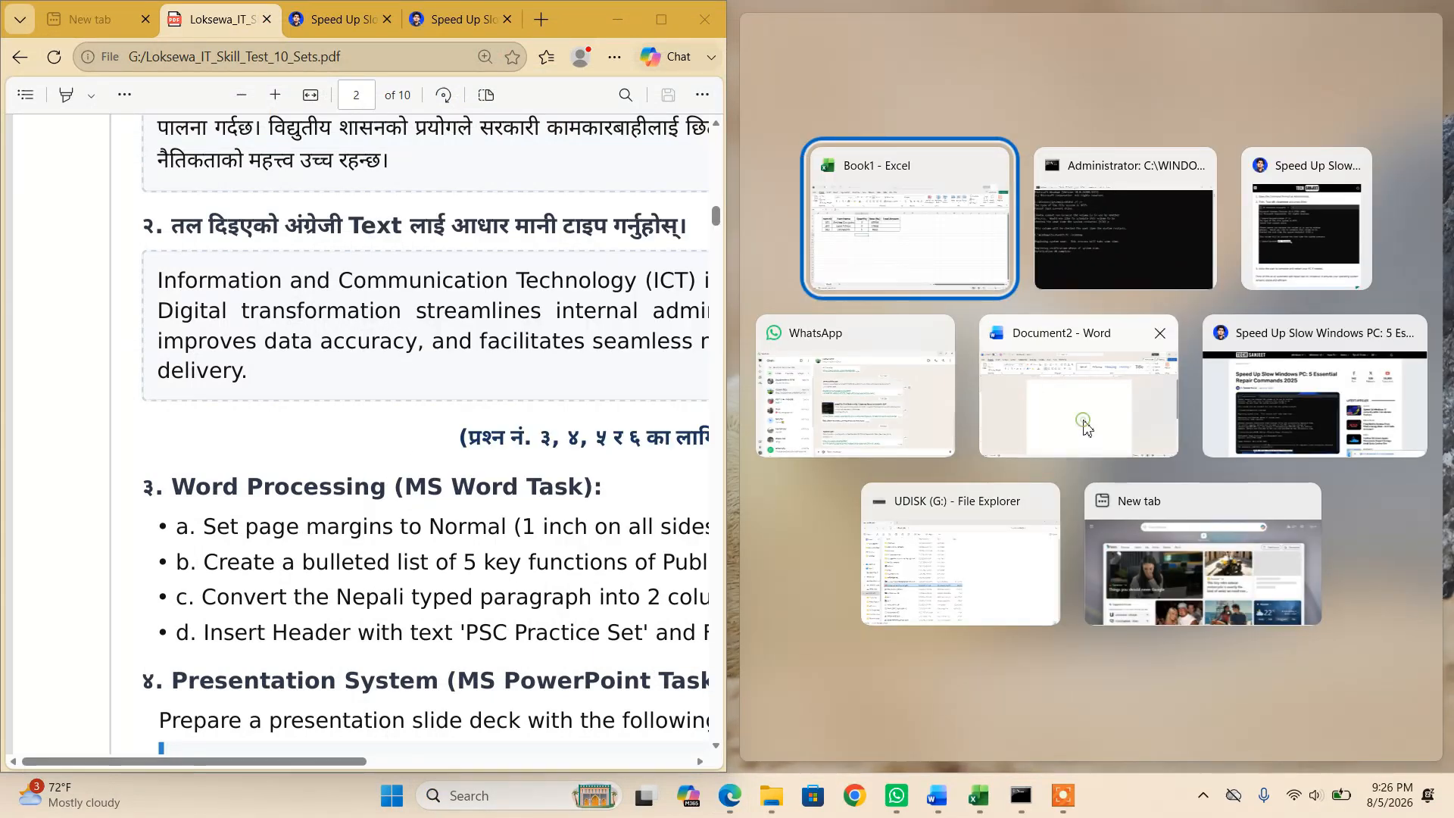
left_click(1086, 427)
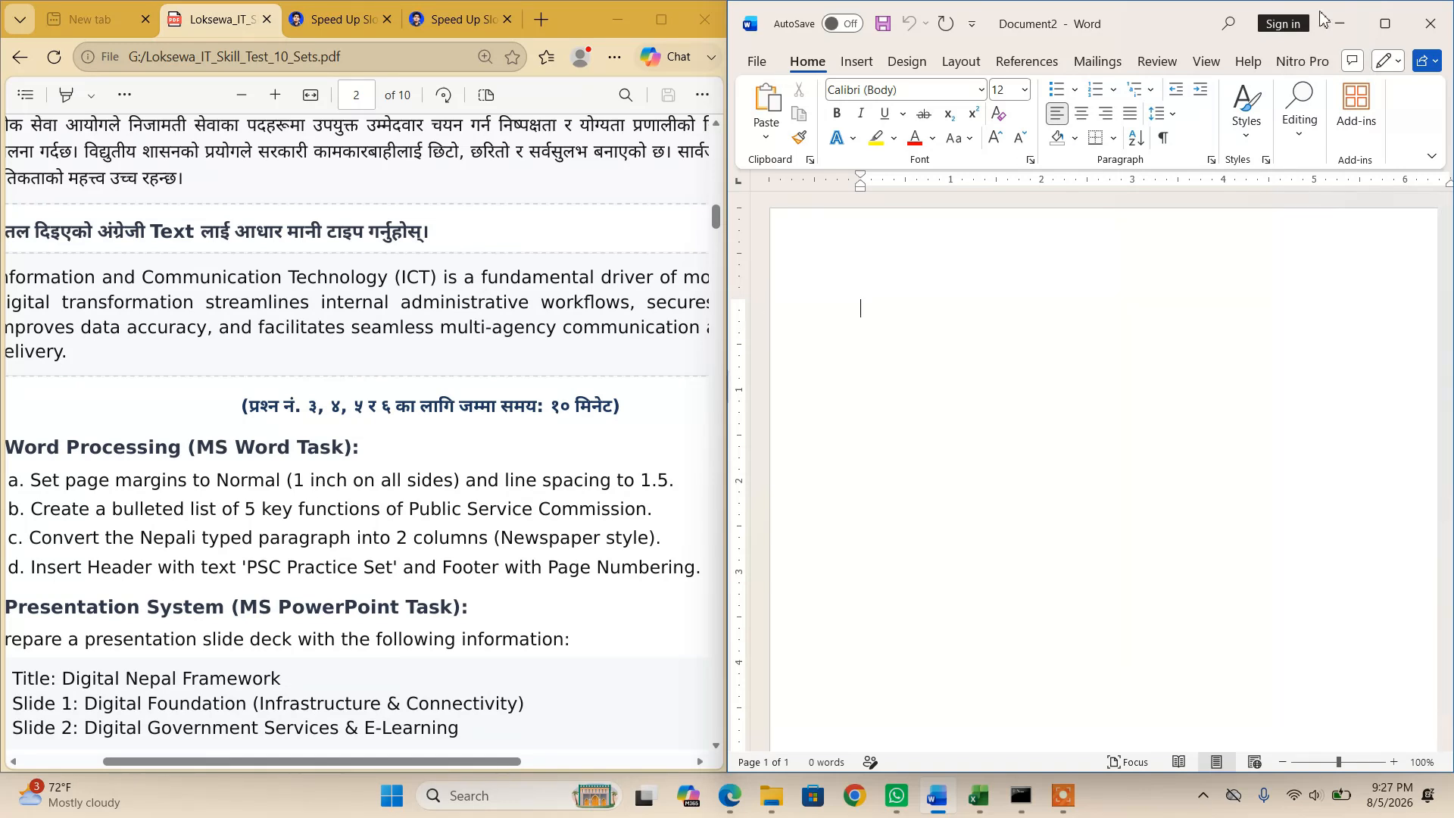
- Apply 1-inch margins on all four sides to the whole document in Page Setup, then reopen and confirm the same settings
left_click(1386, 24)
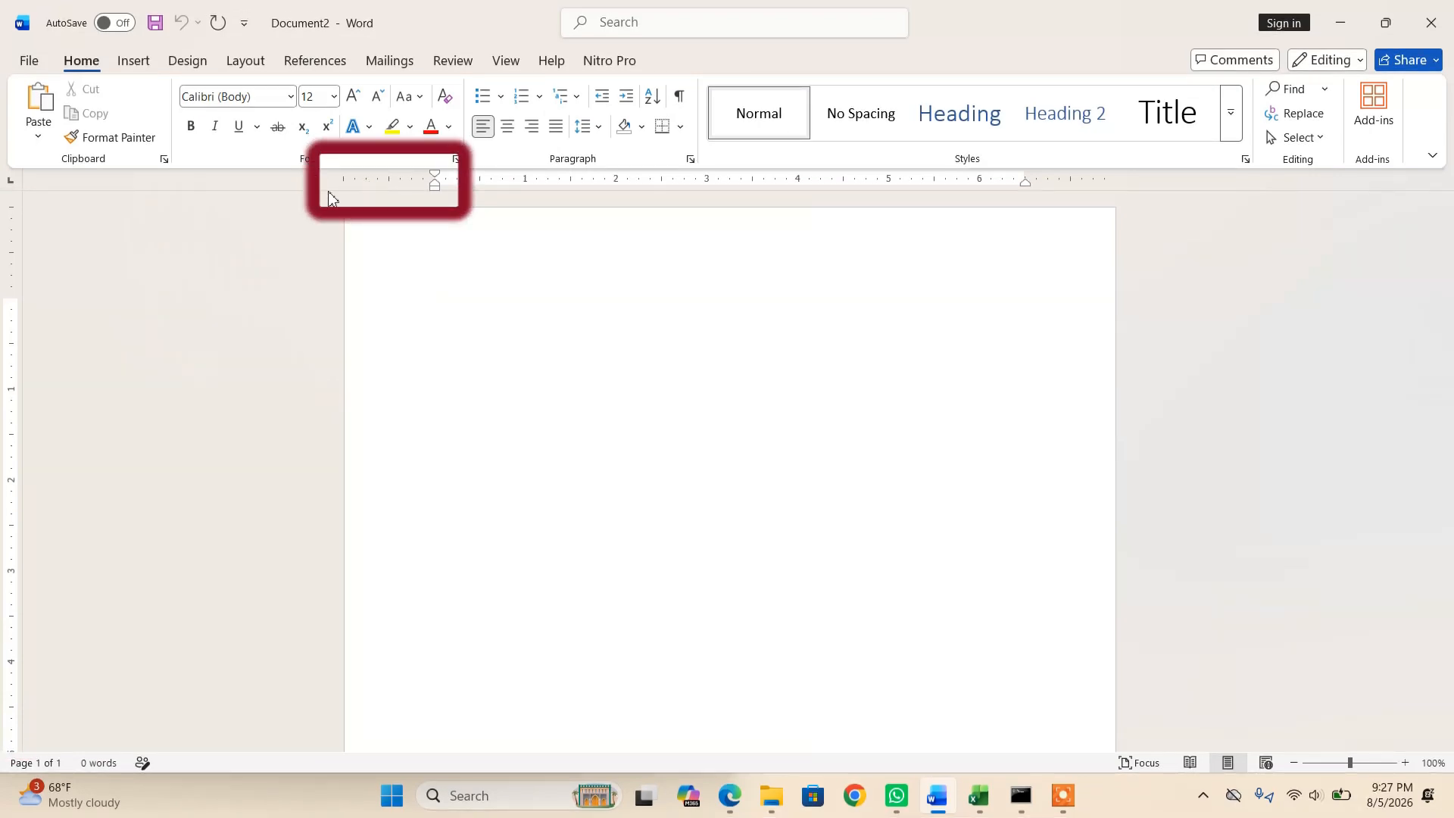
double_click(362, 180)
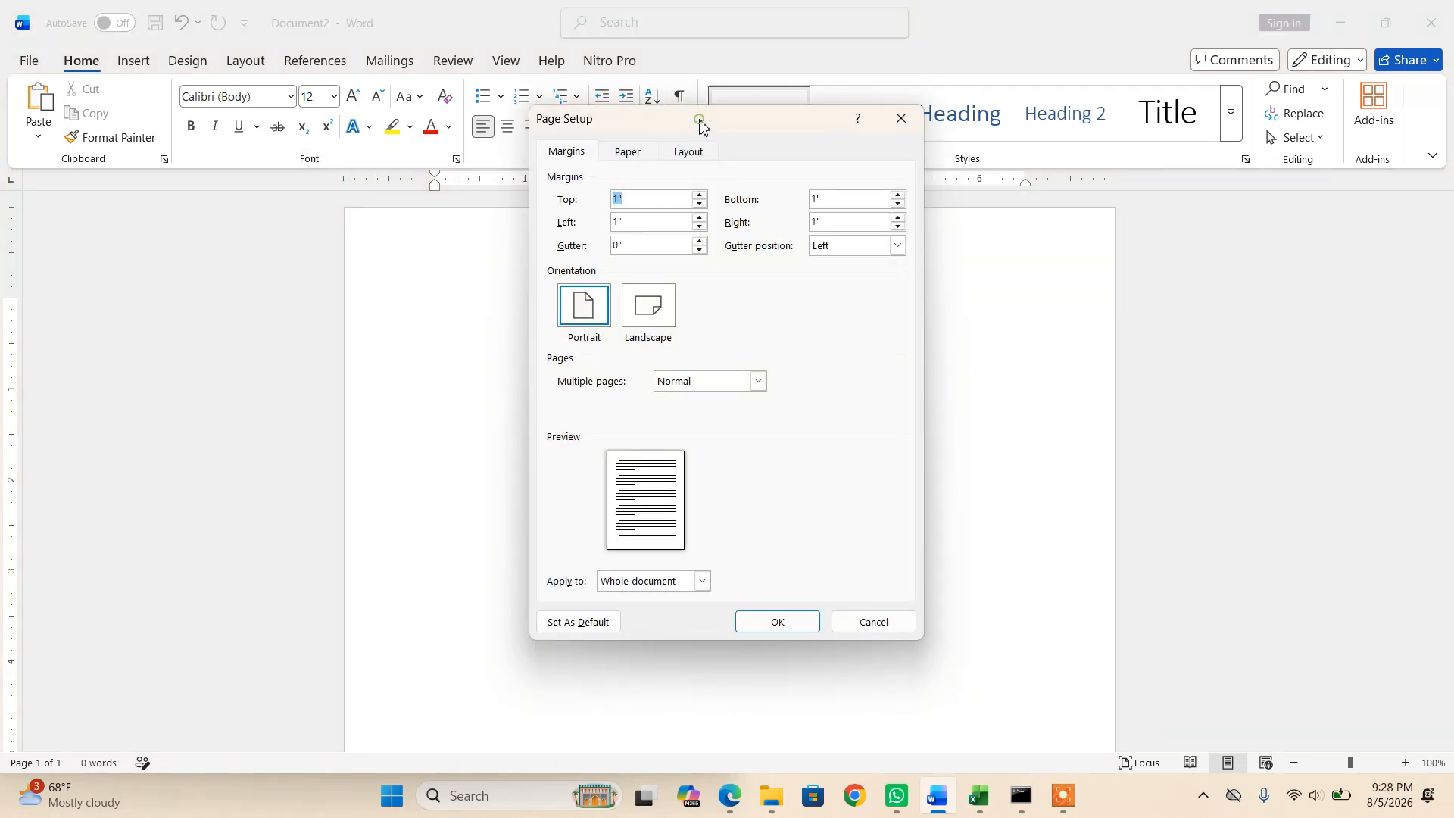
left_click_drag(701, 124, 1000, 233)
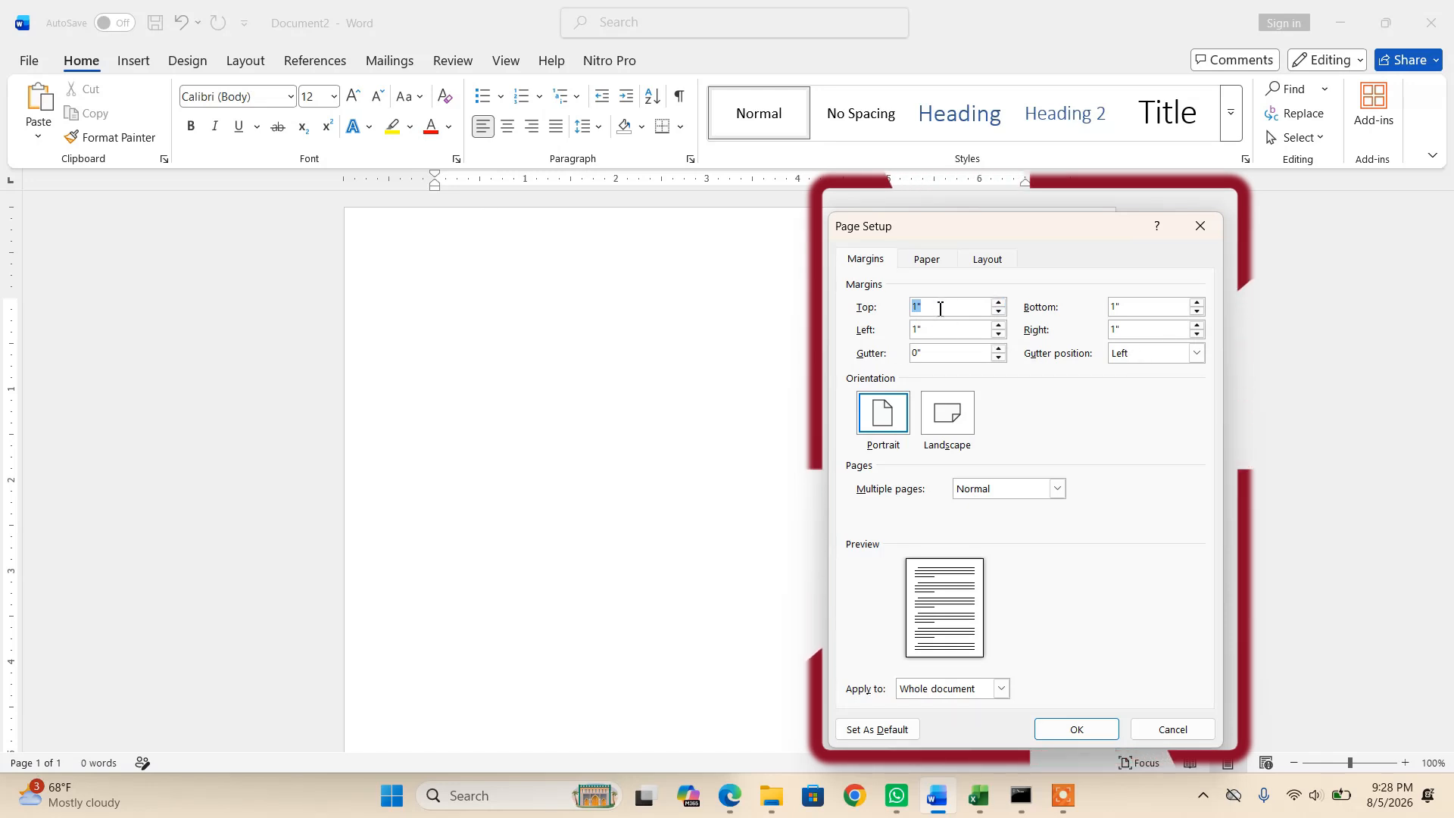
left_click(1072, 727)
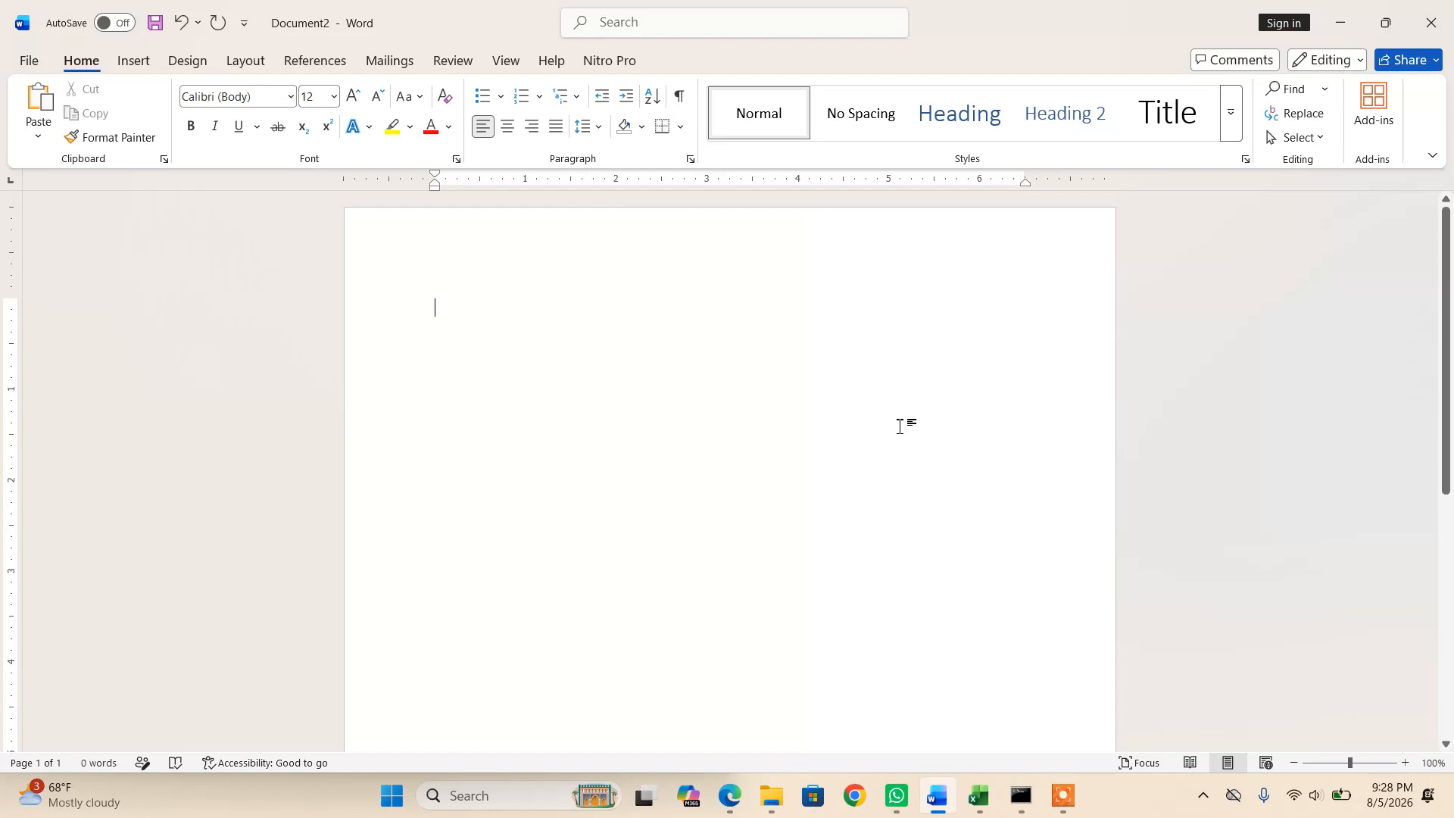
left_click(247, 63)
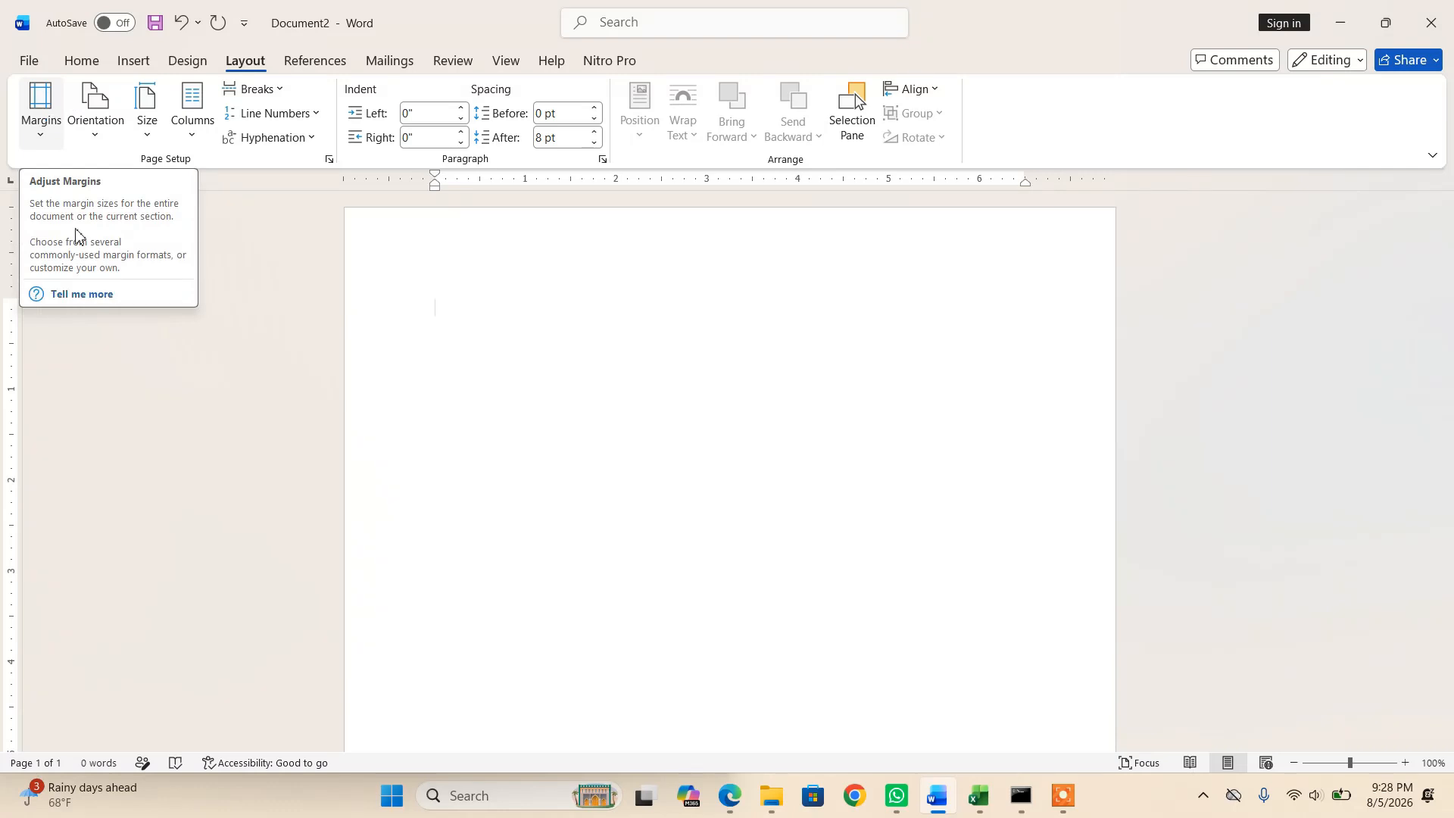
left_click(328, 163)
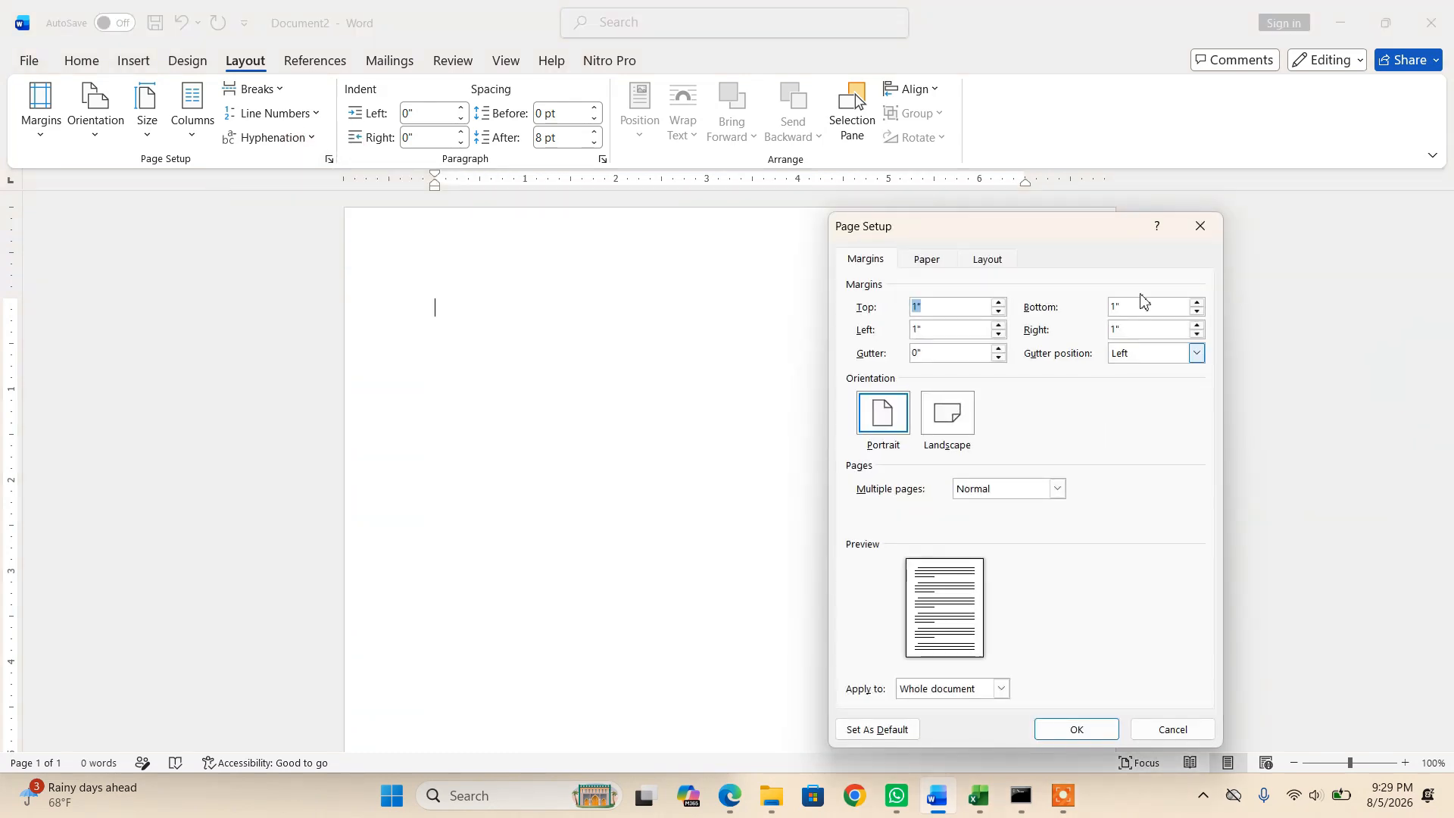
left_click_drag(1050, 225, 700, 178)
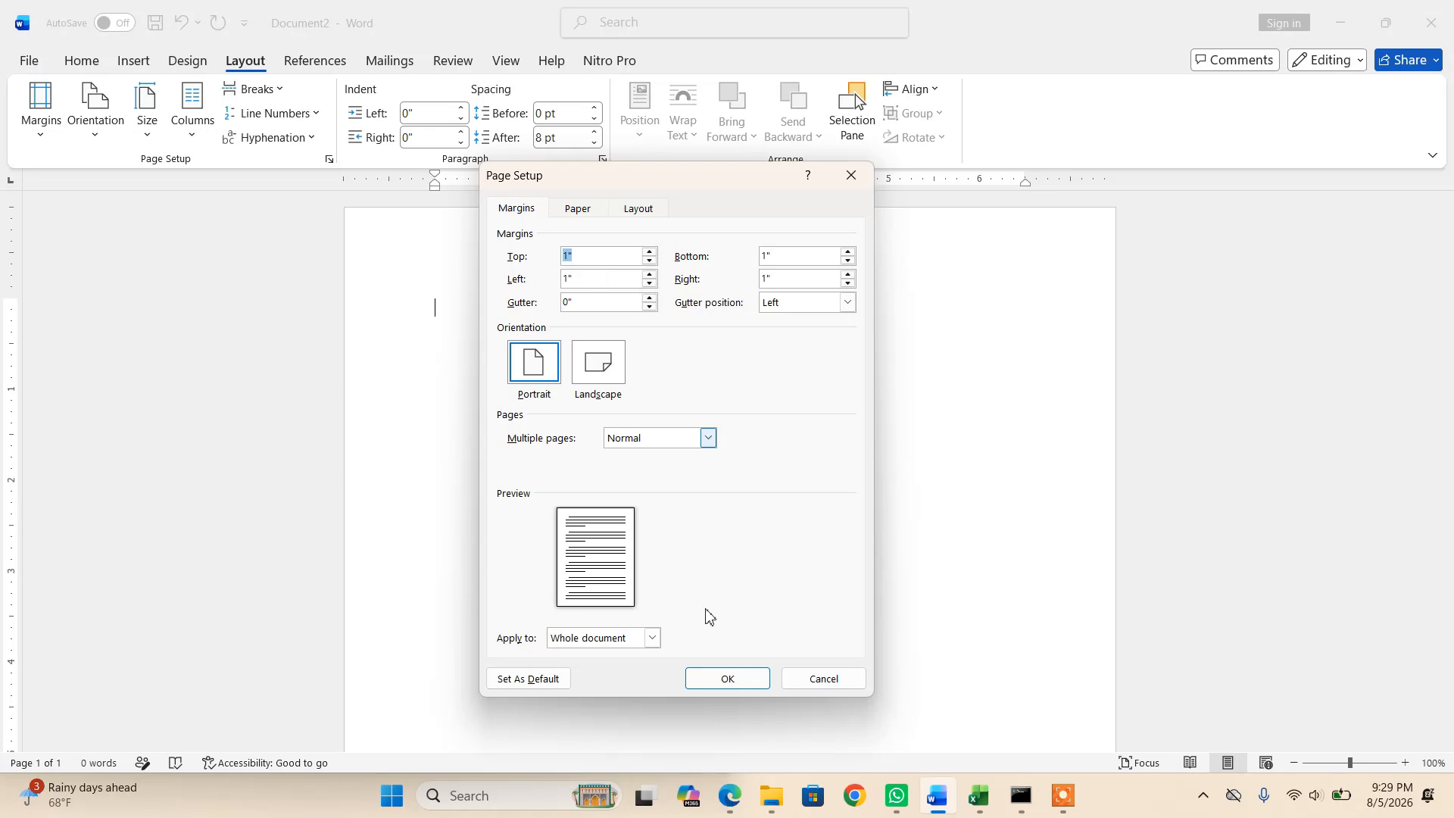
left_click(730, 682)
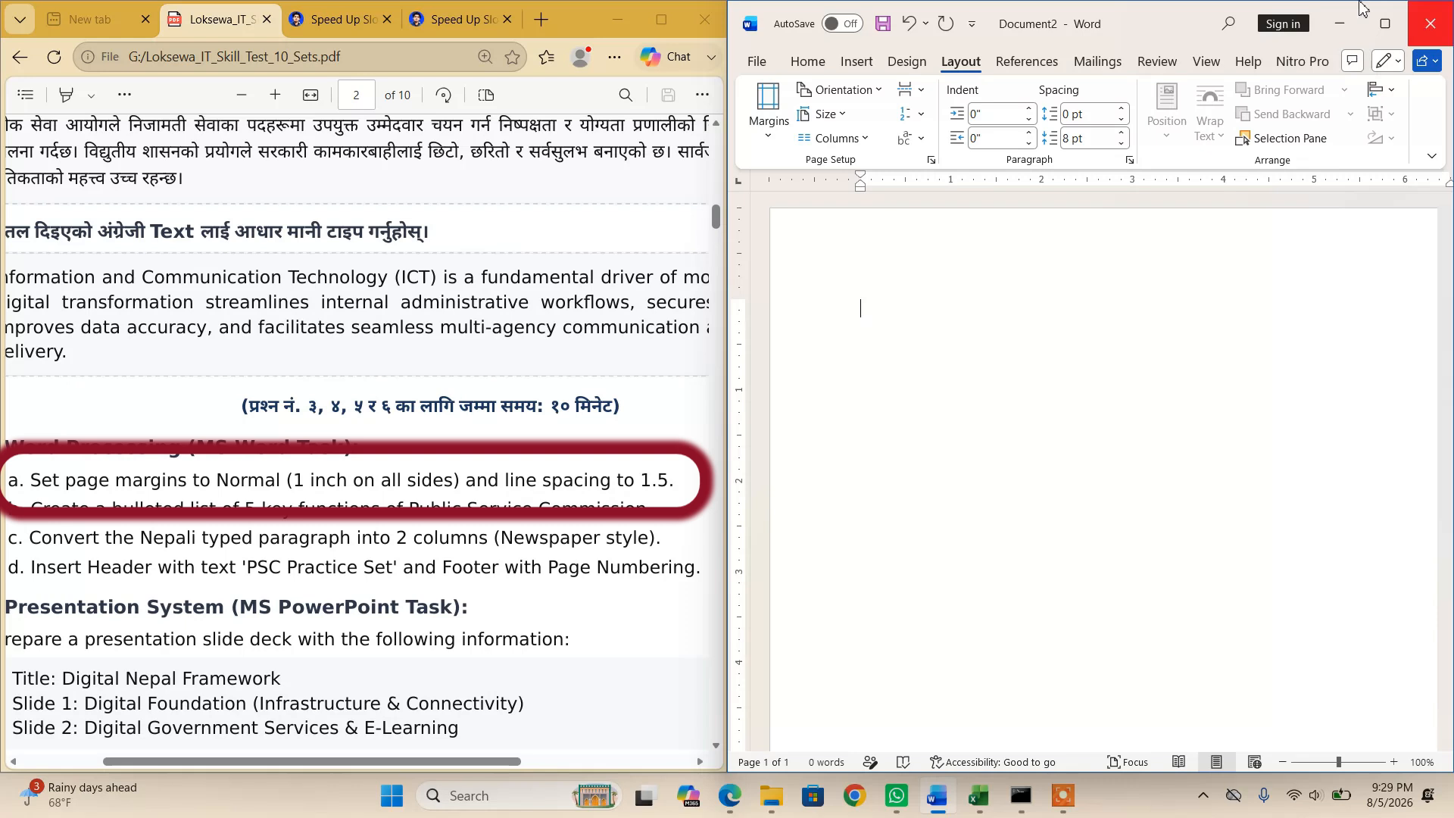
- Set the line spacing of the blank document to 1.5
left_click(1385, 27)
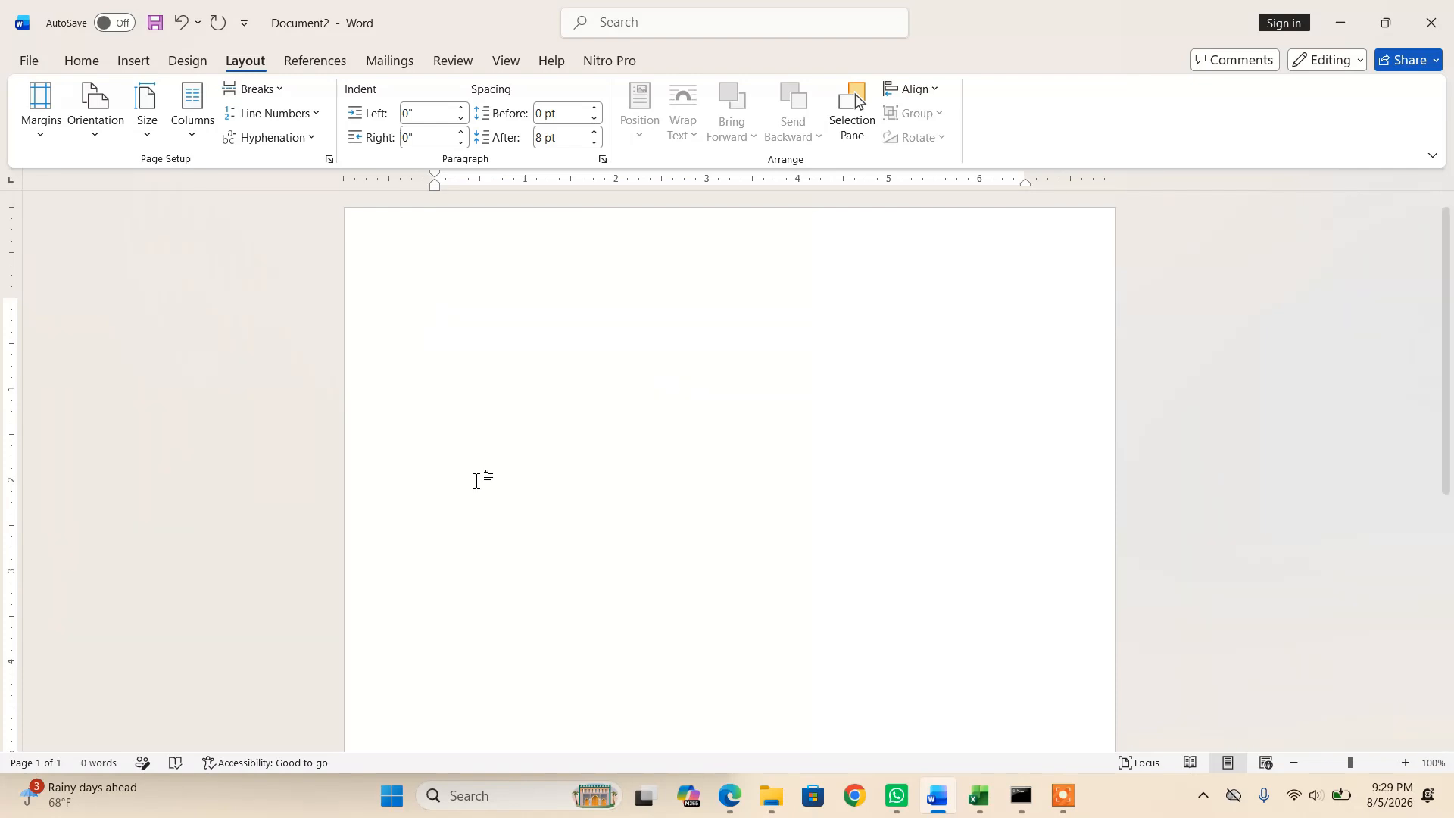
left_click(78, 67)
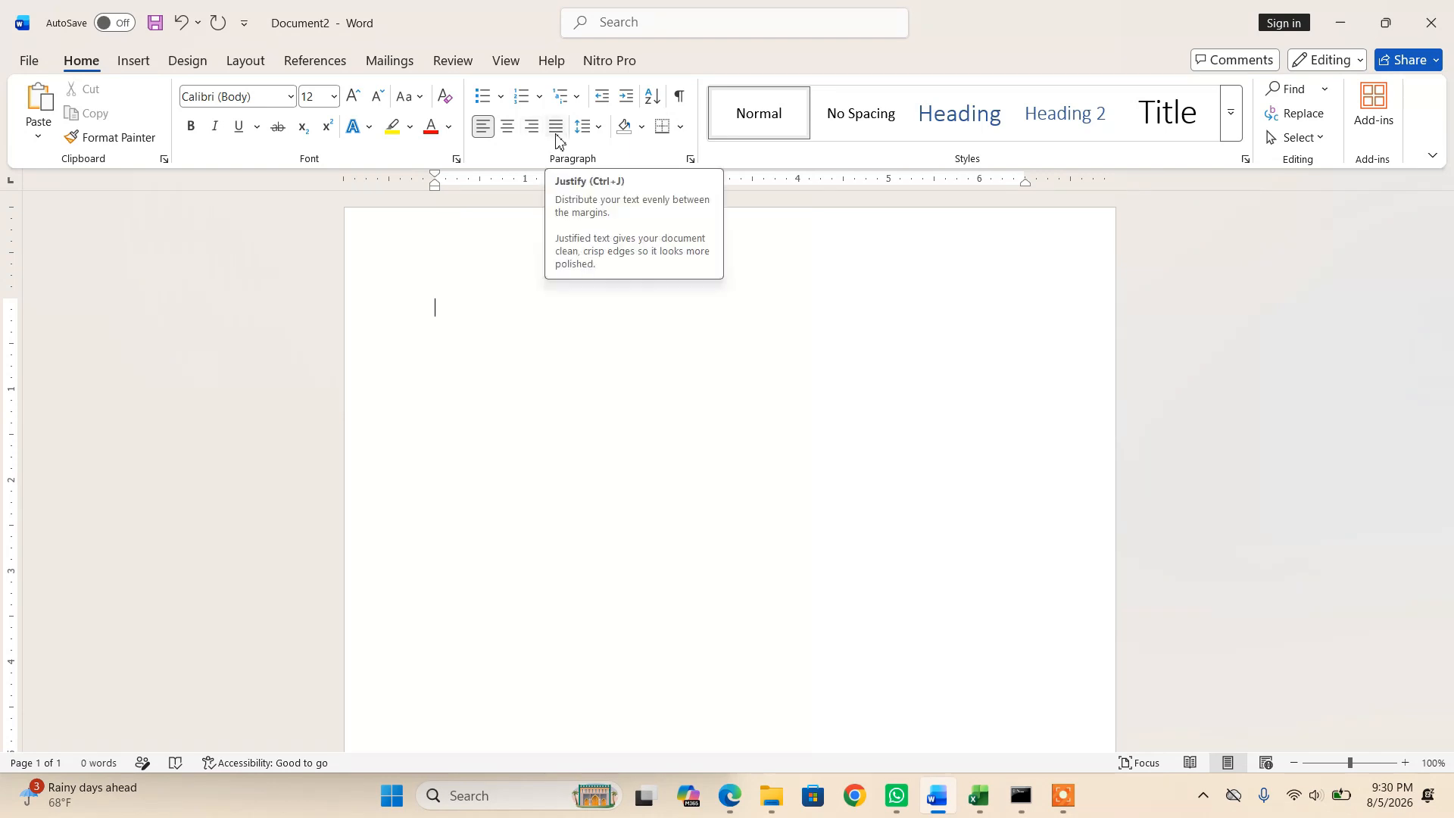
left_click(601, 133)
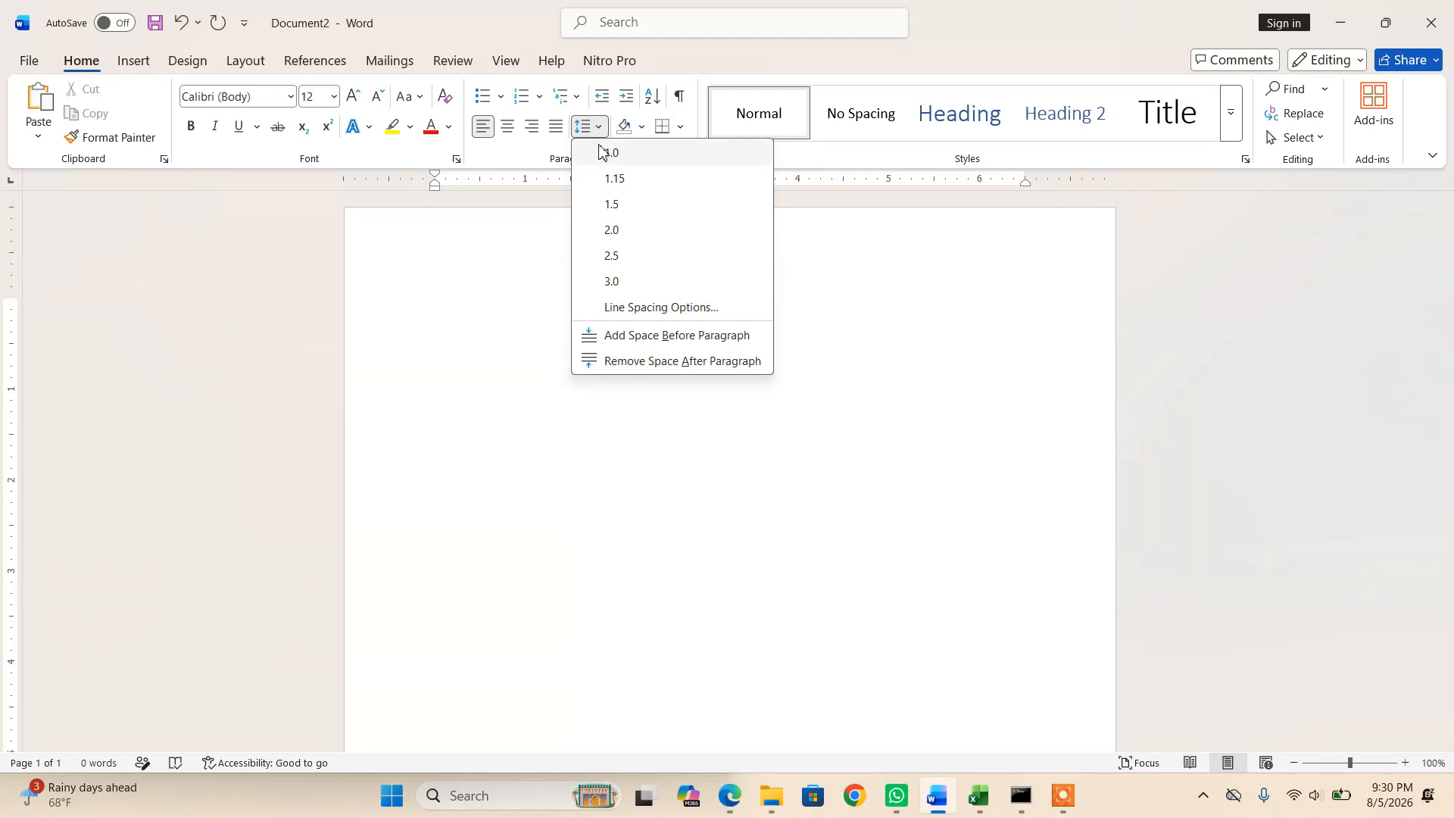
left_click(627, 206)
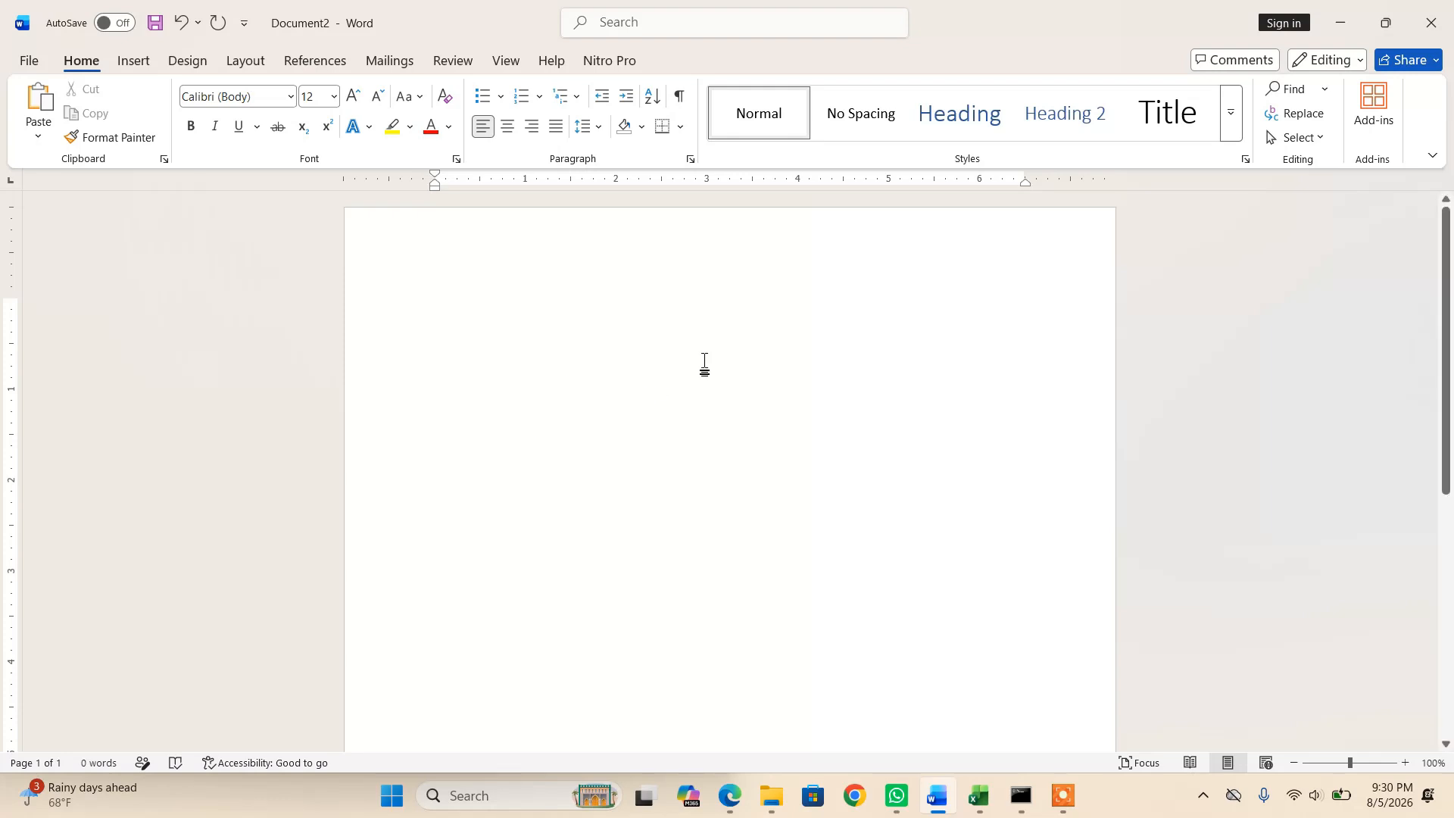
left_click(601, 129)
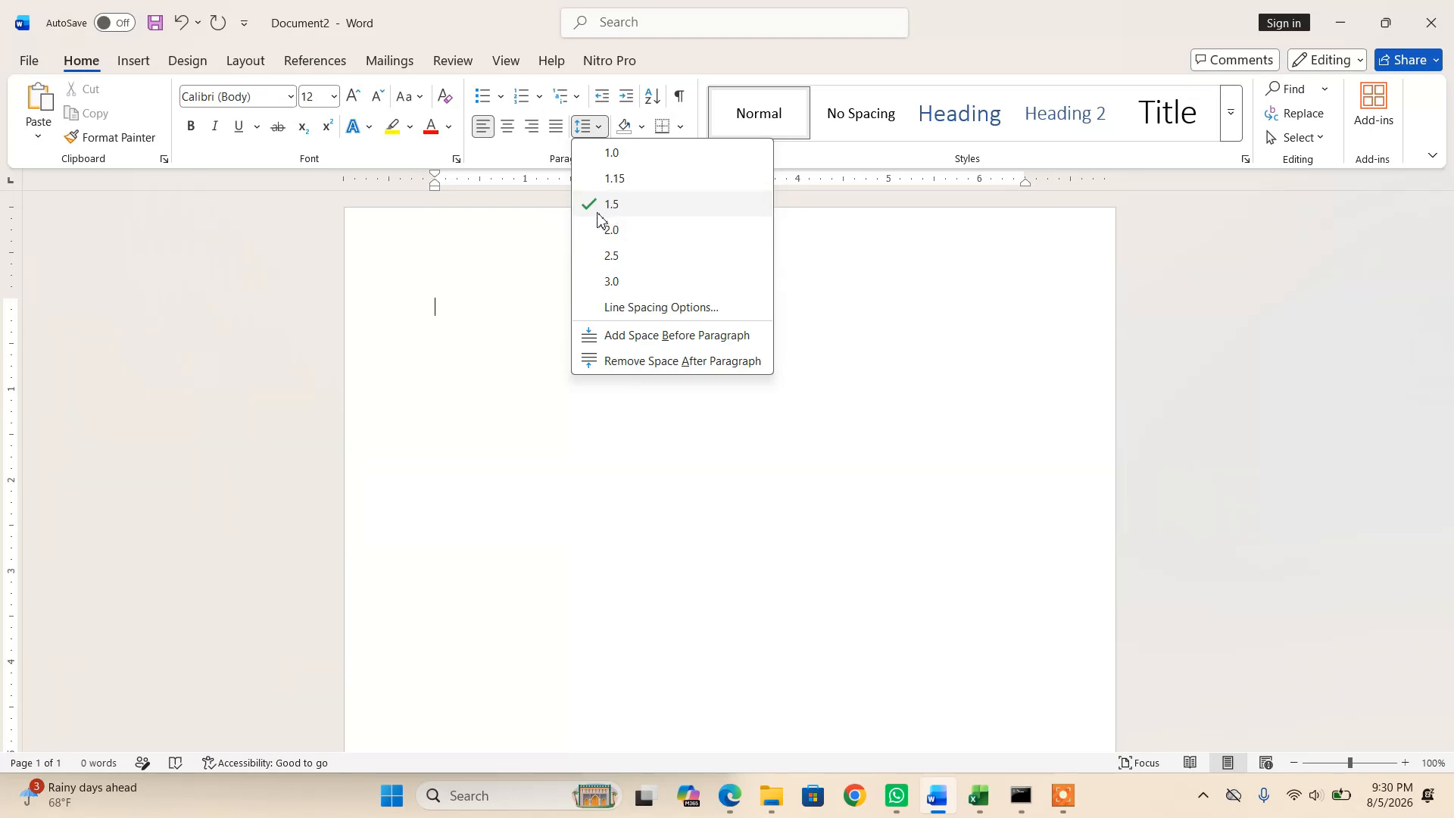
left_click(460, 325)
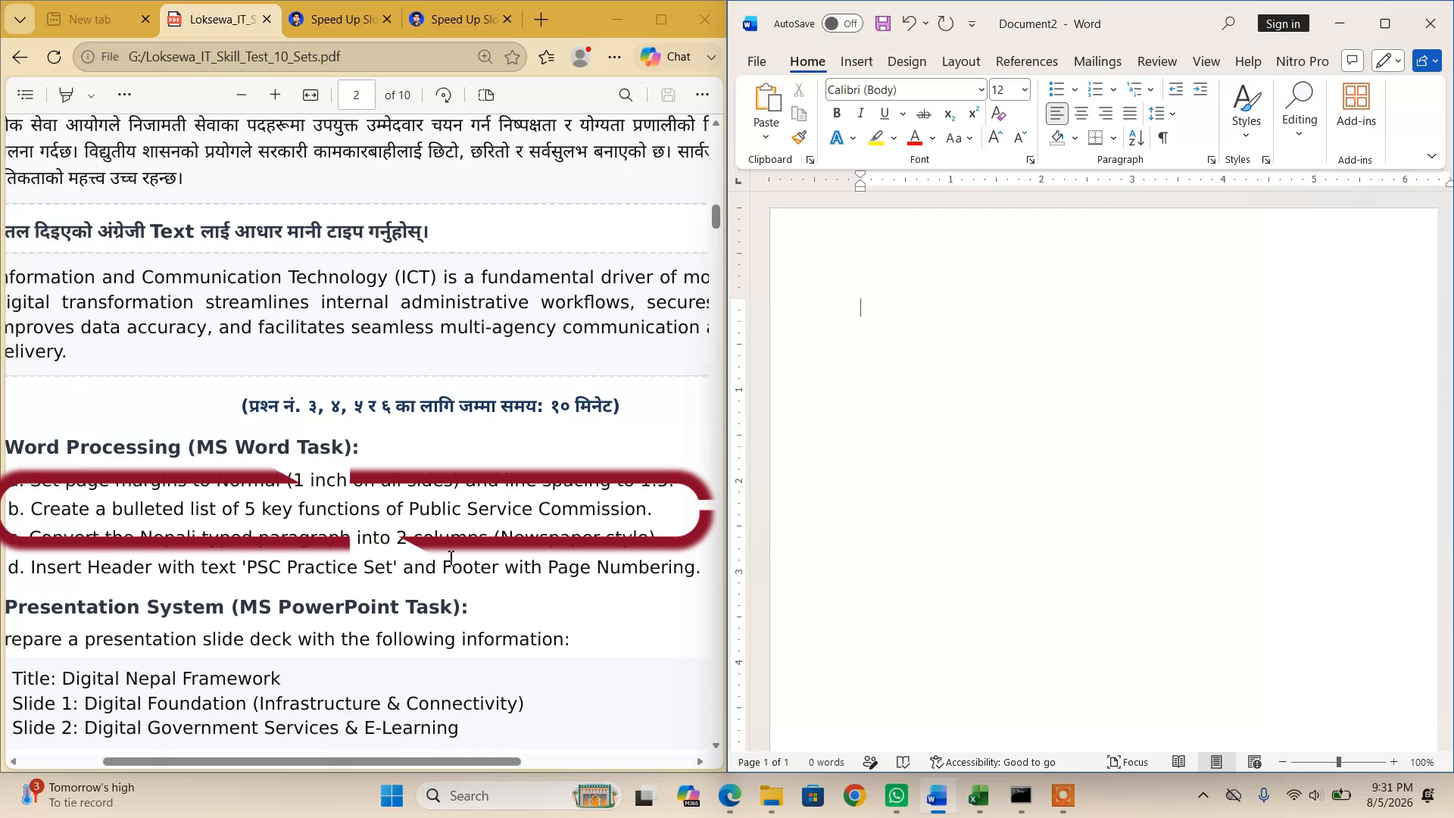
- Create an arrow-bulleted list with the items Exam, Result, Question, Interview and Selection
key("super+Up")
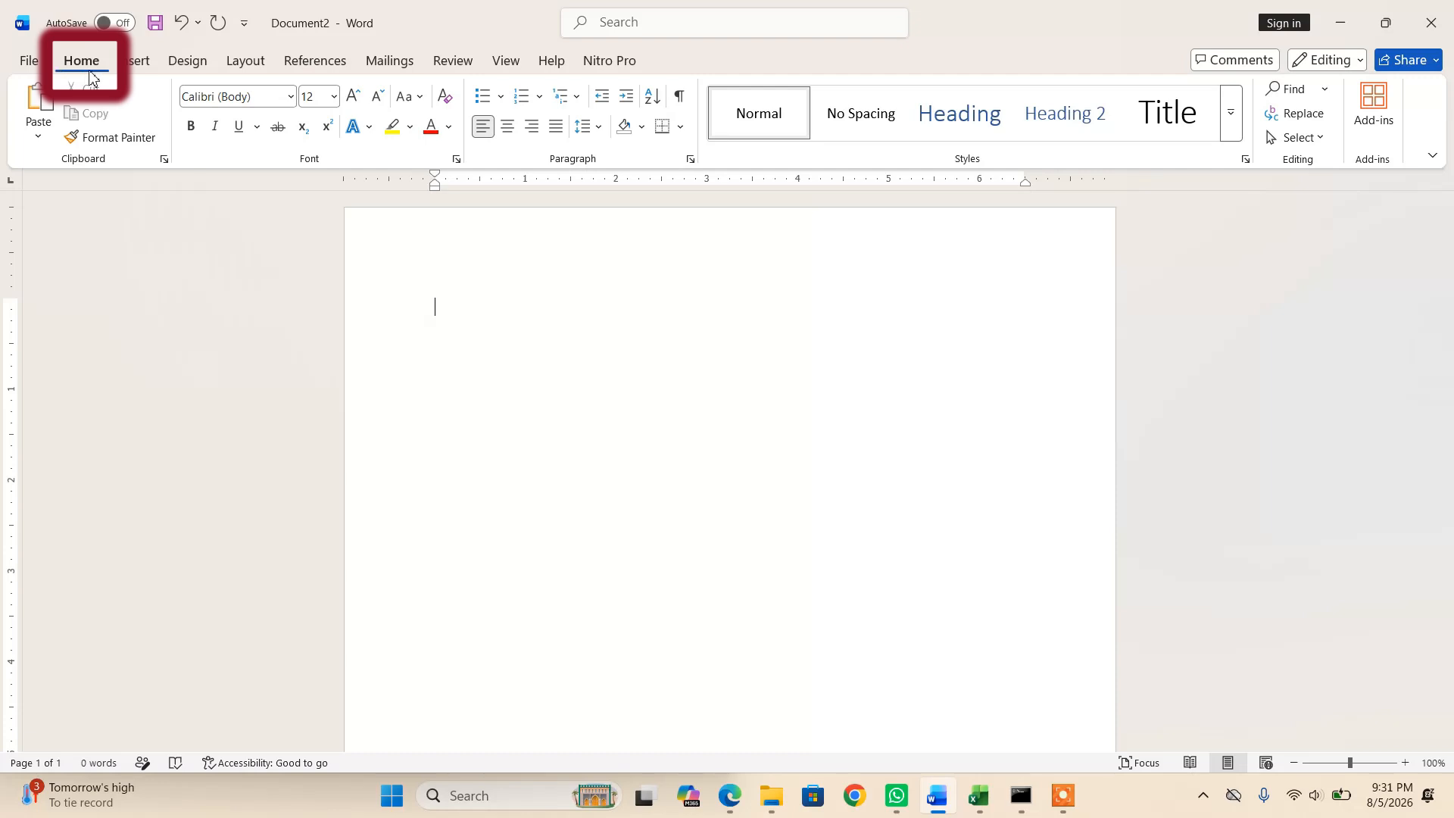
left_click(483, 96)
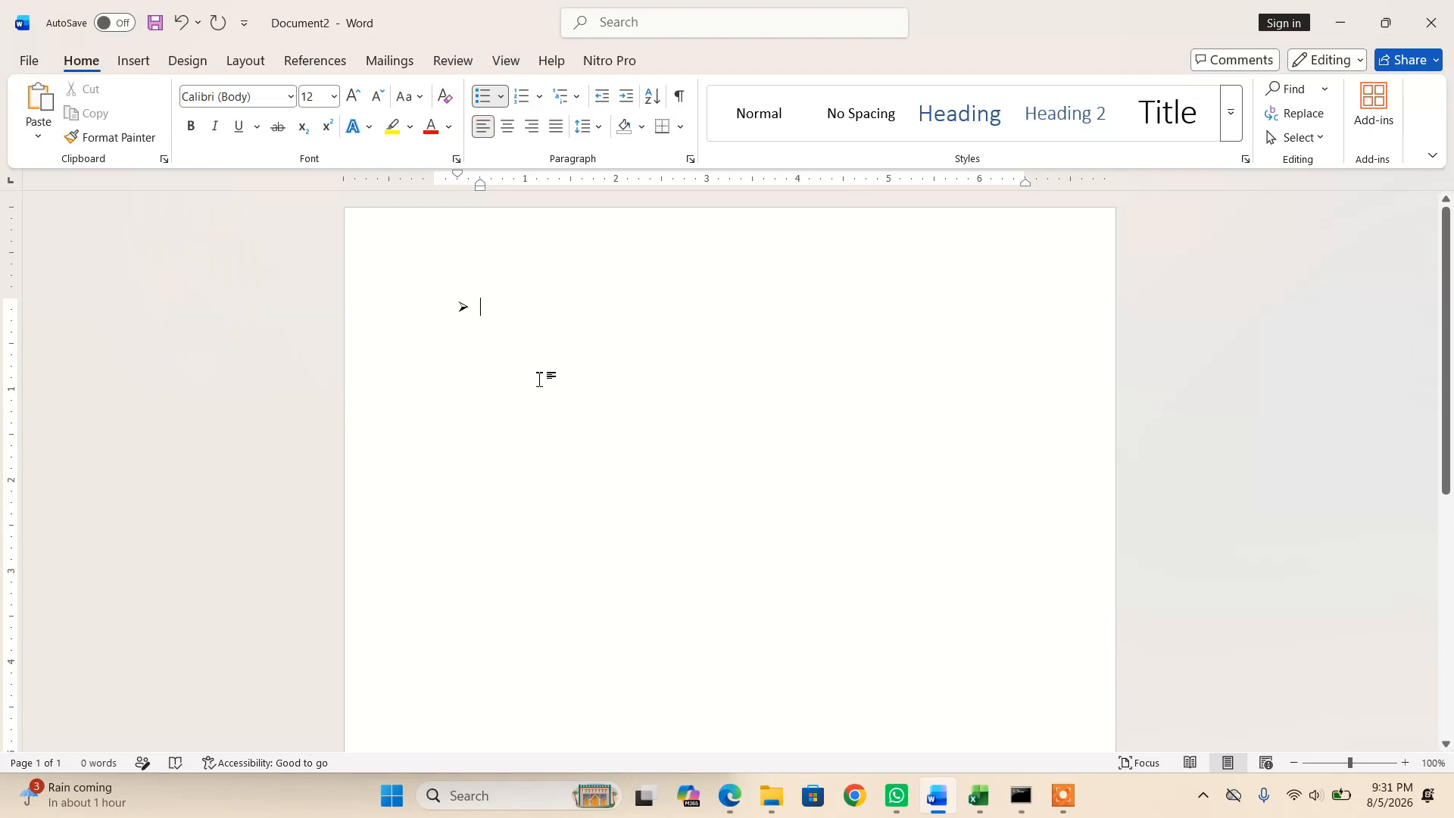
type("Exam")
key("Return")
type("Result")
key("Return")
type("Question")
key("Return")
type("Interview")
key("Return")
type("Selection")
- Move the "Question" item to the beginning of the bulleted list
left_click_drag(536, 364, 471, 368)
key("ctrl+x")
key("ctrl+Home")
key("ctrl+v")
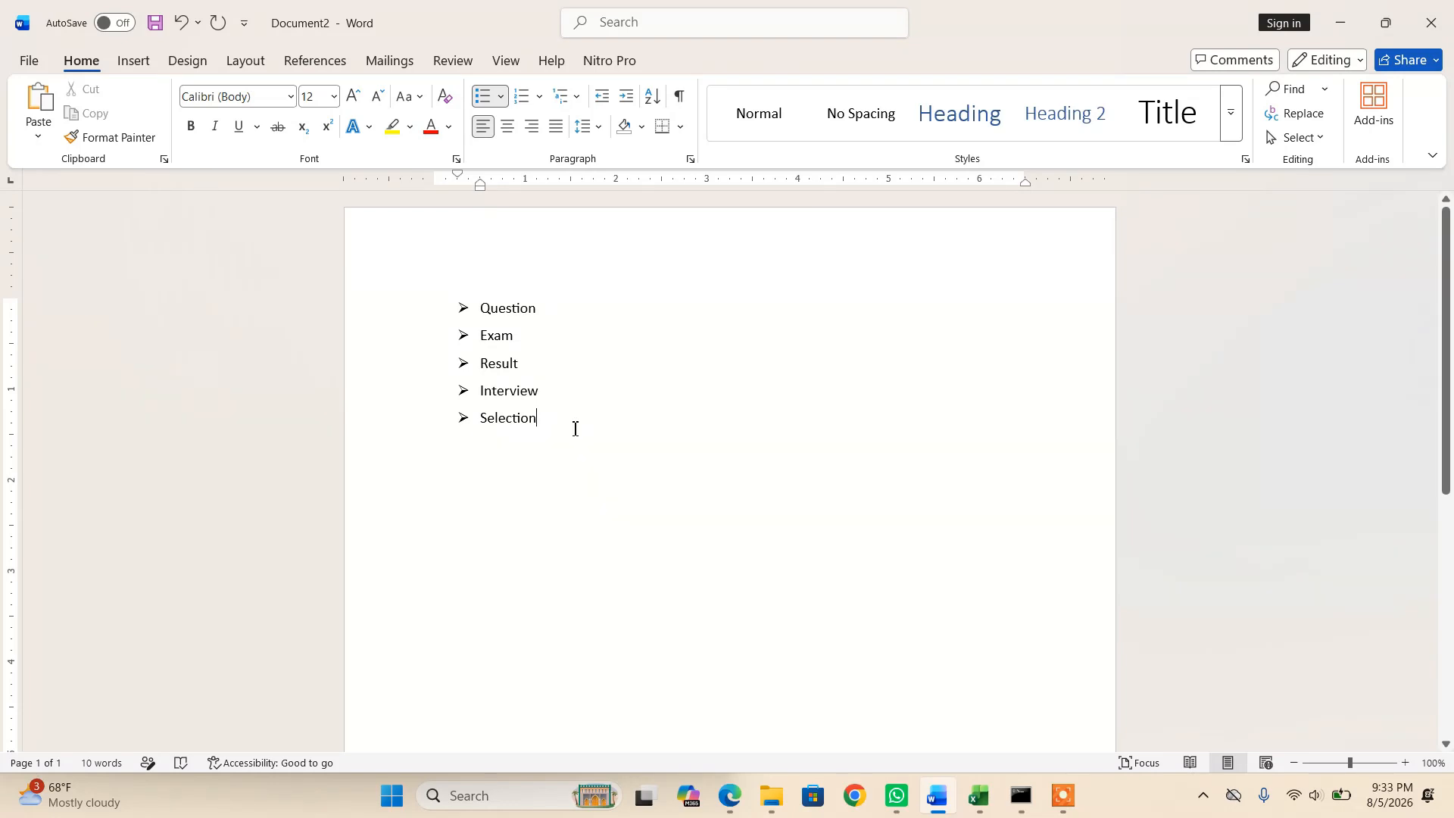
- Copy the Nepali paragraph of question 1 from the PDF and place it below the bulleted list as normal text
key("super+Right")
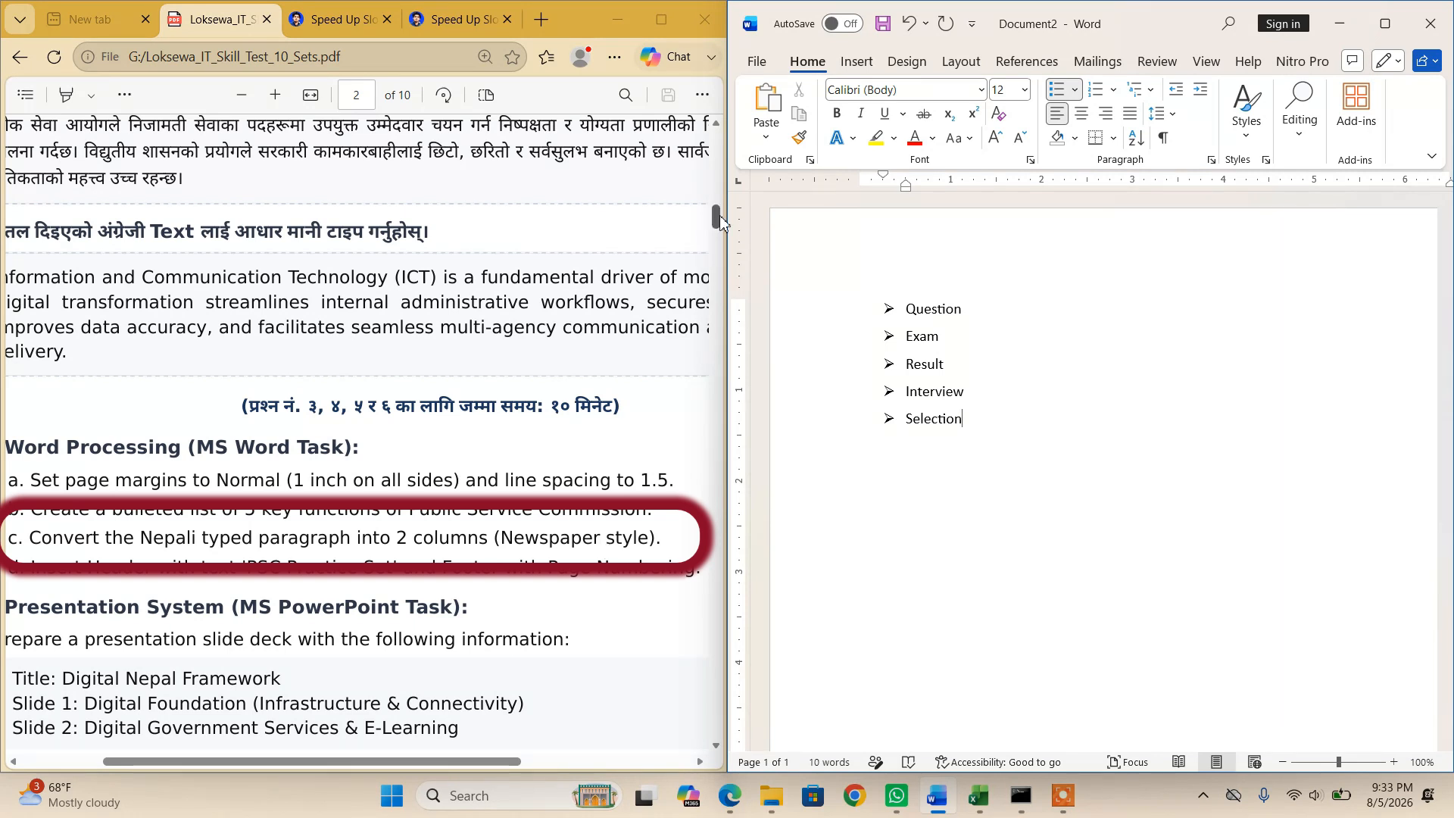
mouse_move(719, 215)
left_mouse_down()
mouse_move(720, 145)
mouse_move(735, 212)
left_mouse_up()
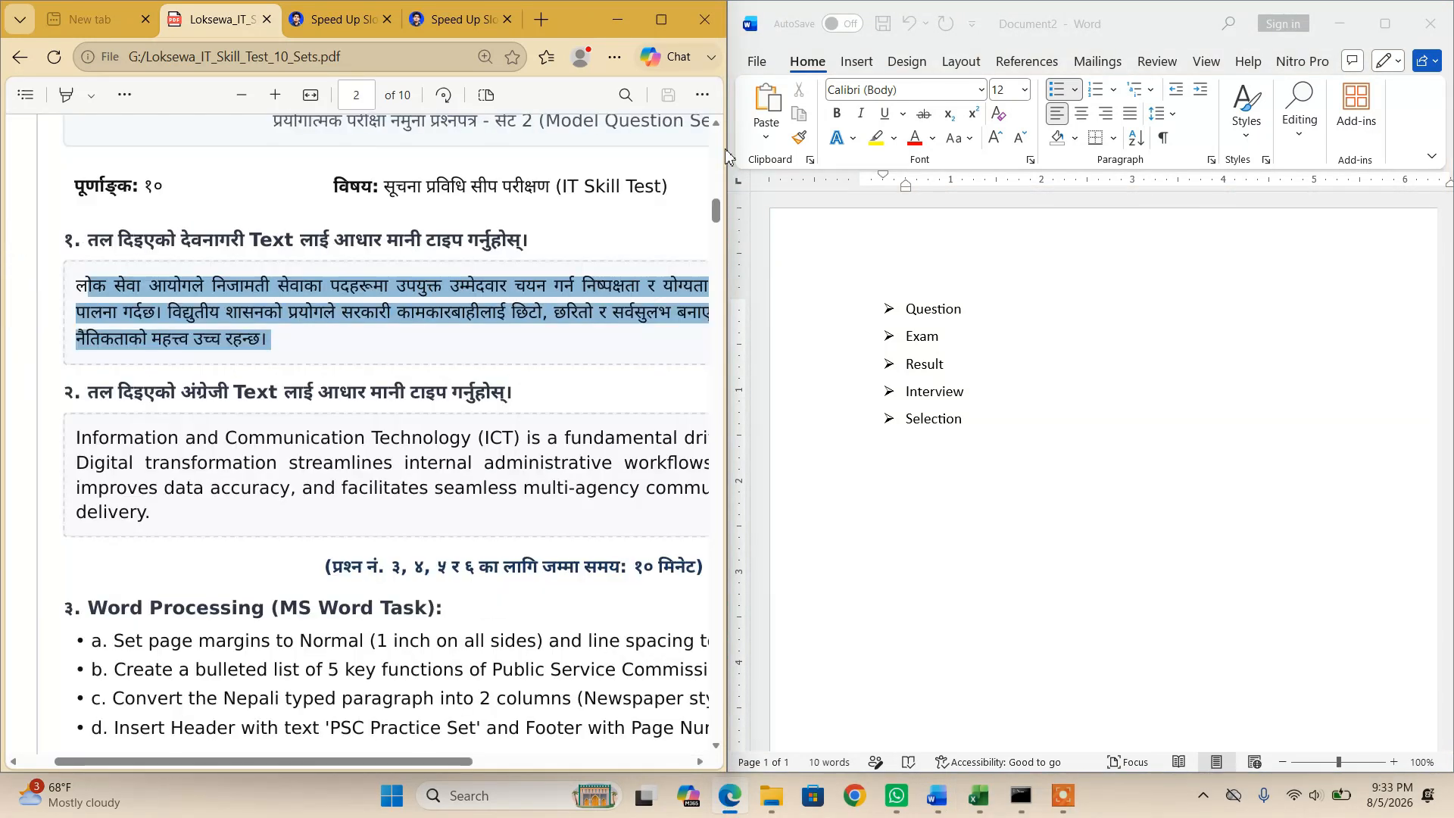
left_click(985, 438)
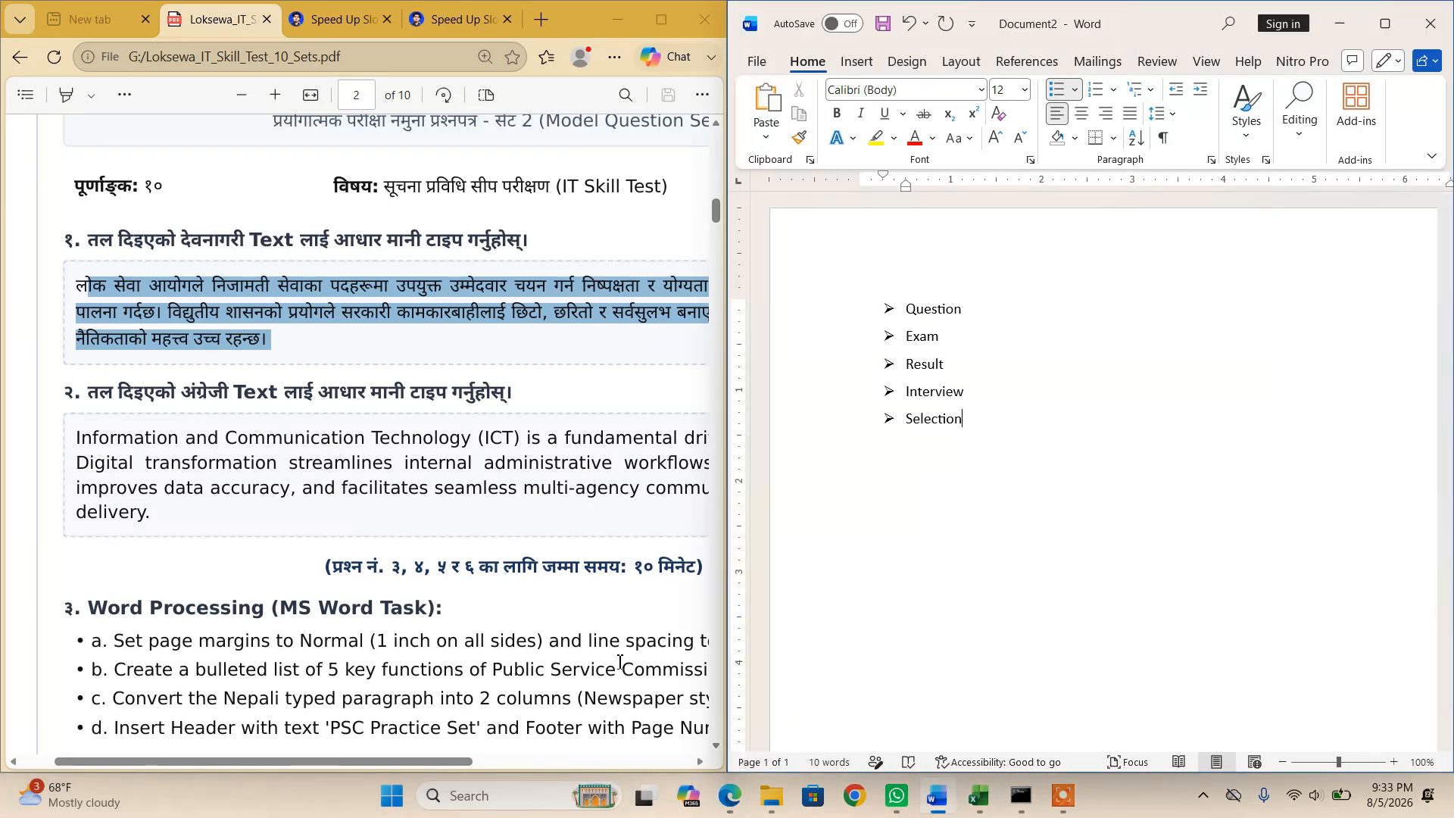
key("Return")
key("Return")
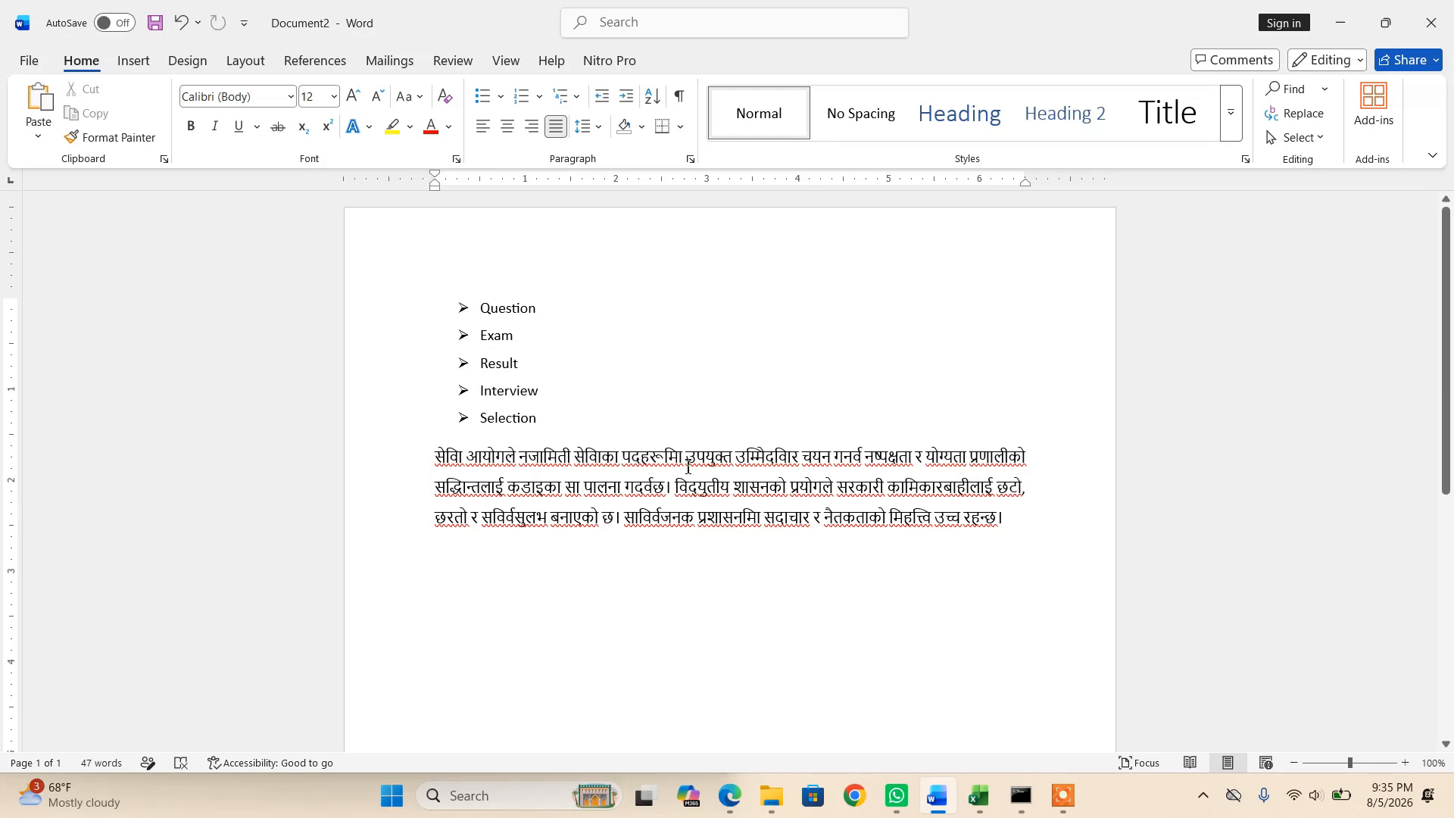
- Arrange the document text in two columns
left_click(240, 64)
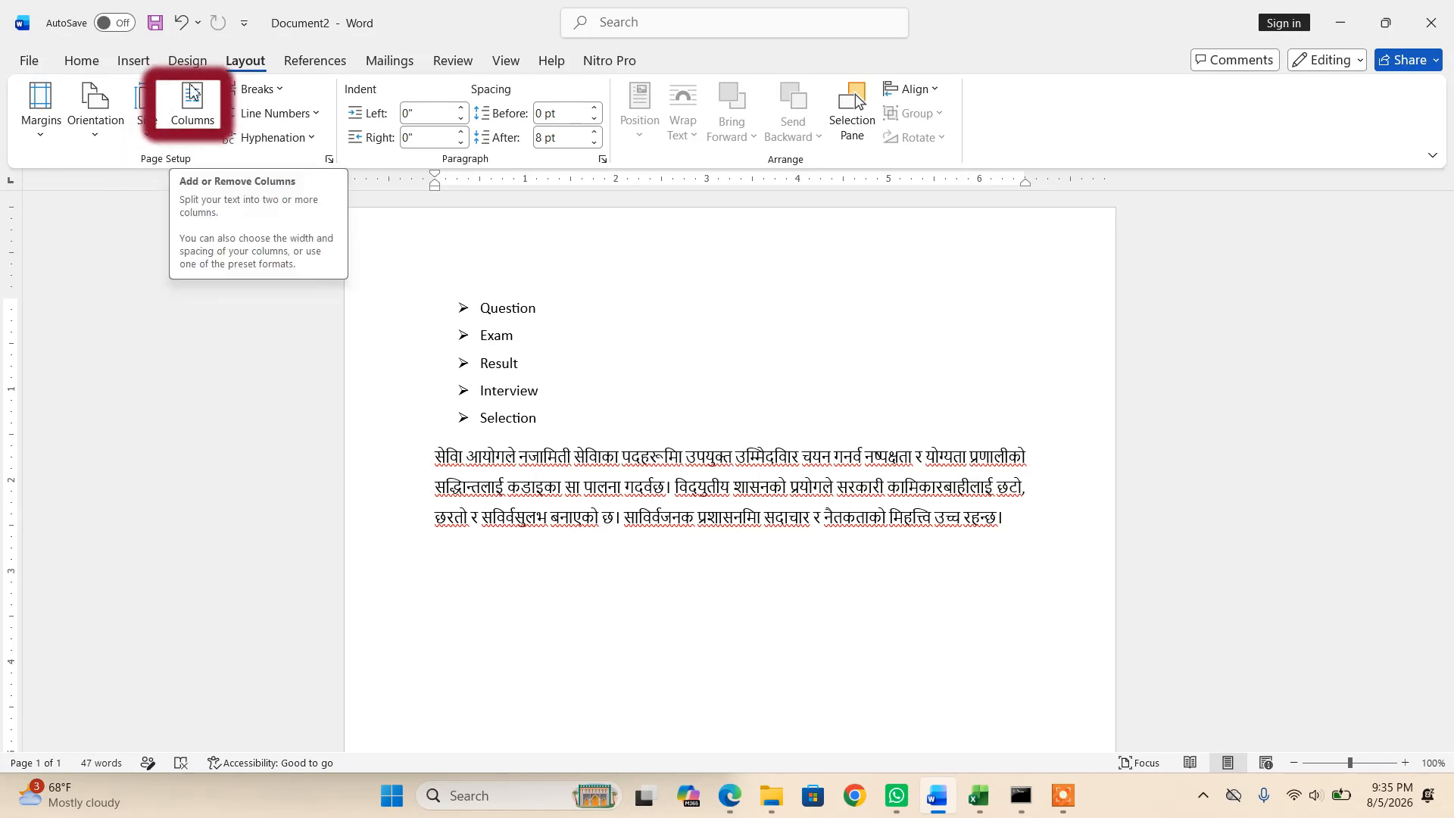
left_click(195, 140)
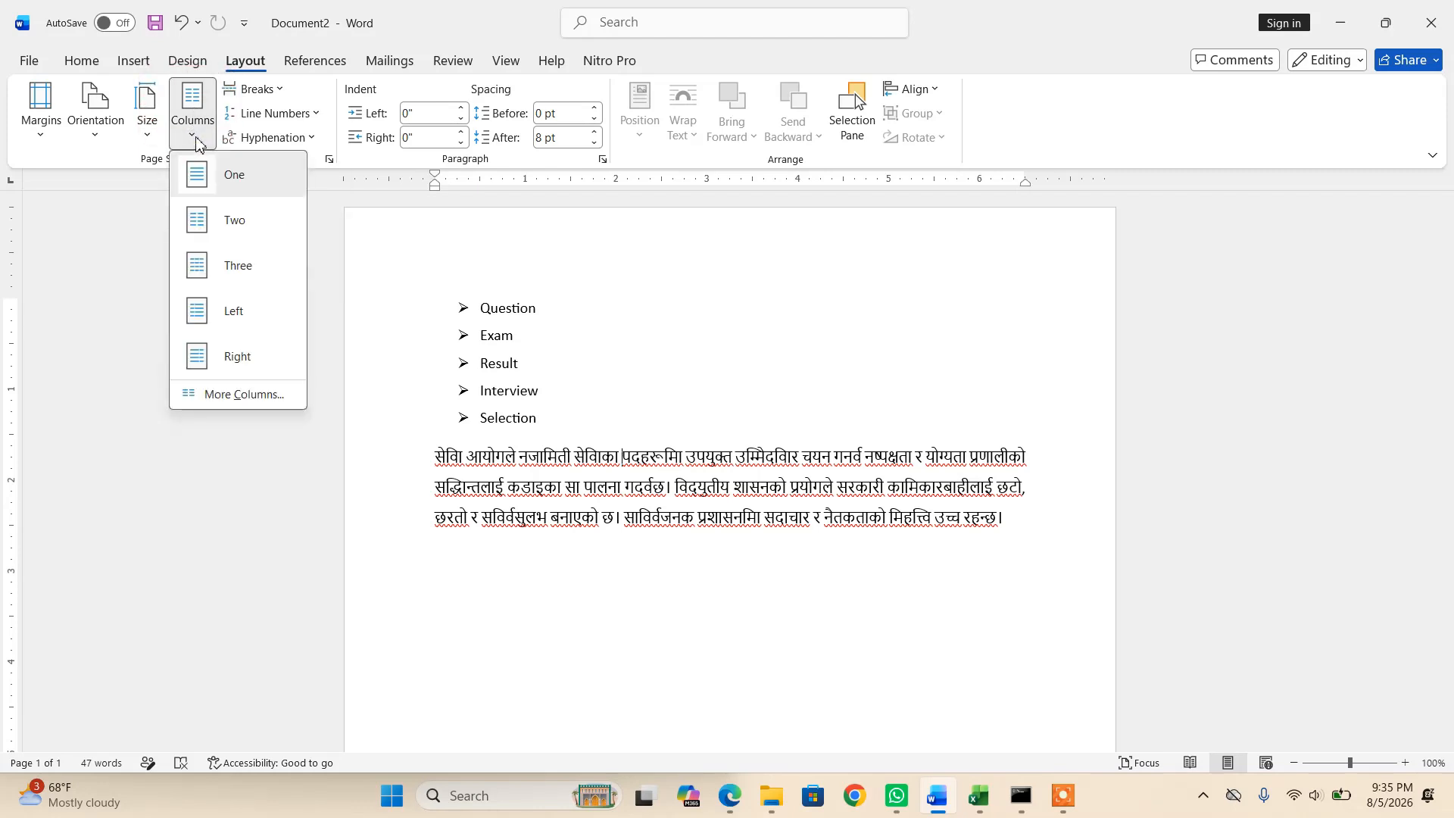
left_click(241, 223)
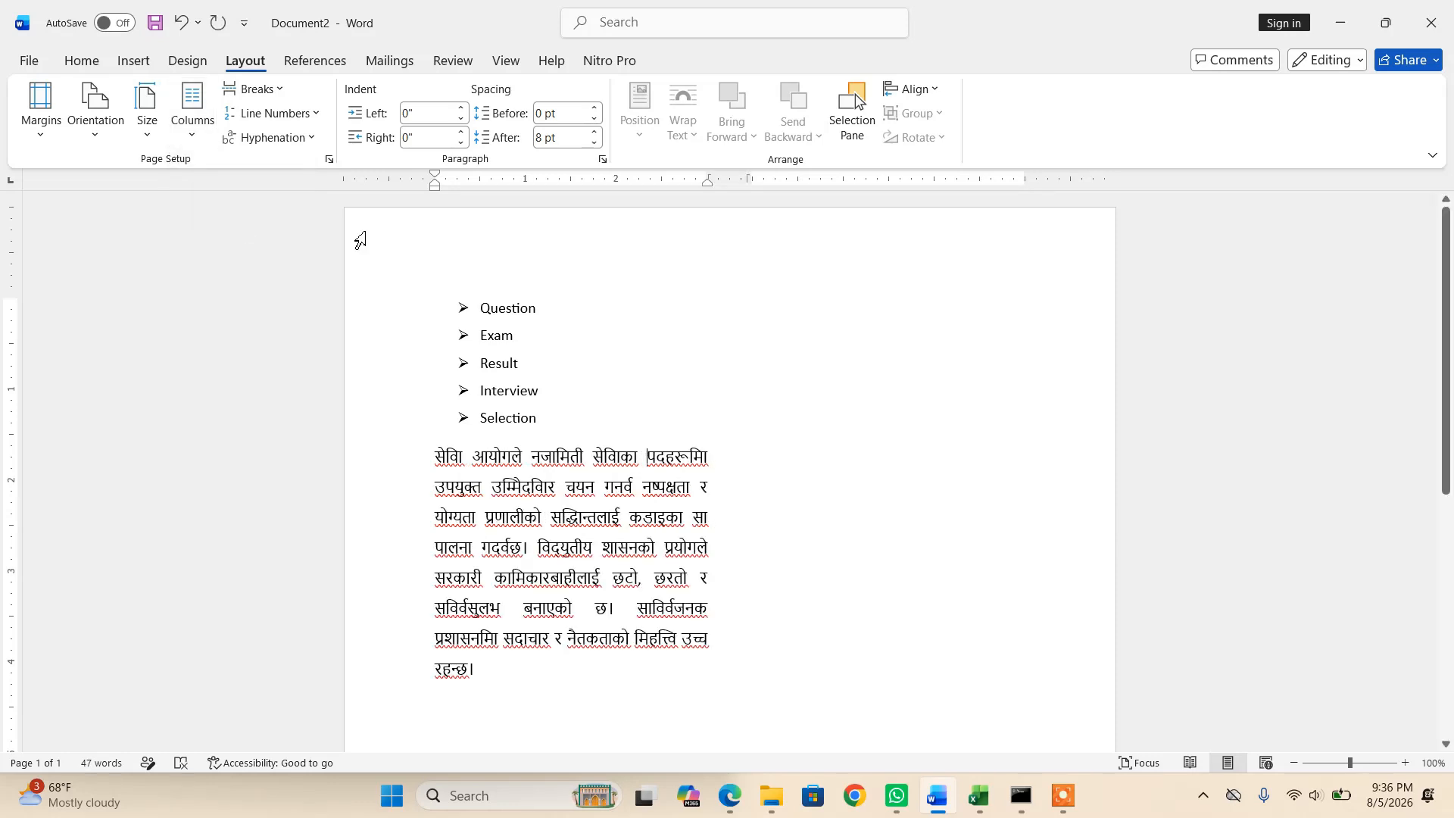
- Insert a column break before the Nepali paragraph's second sentence and add blank lines above it to level both text parts
left_click(647, 458)
left_click(534, 549)
key("ctrl+shift+Return")
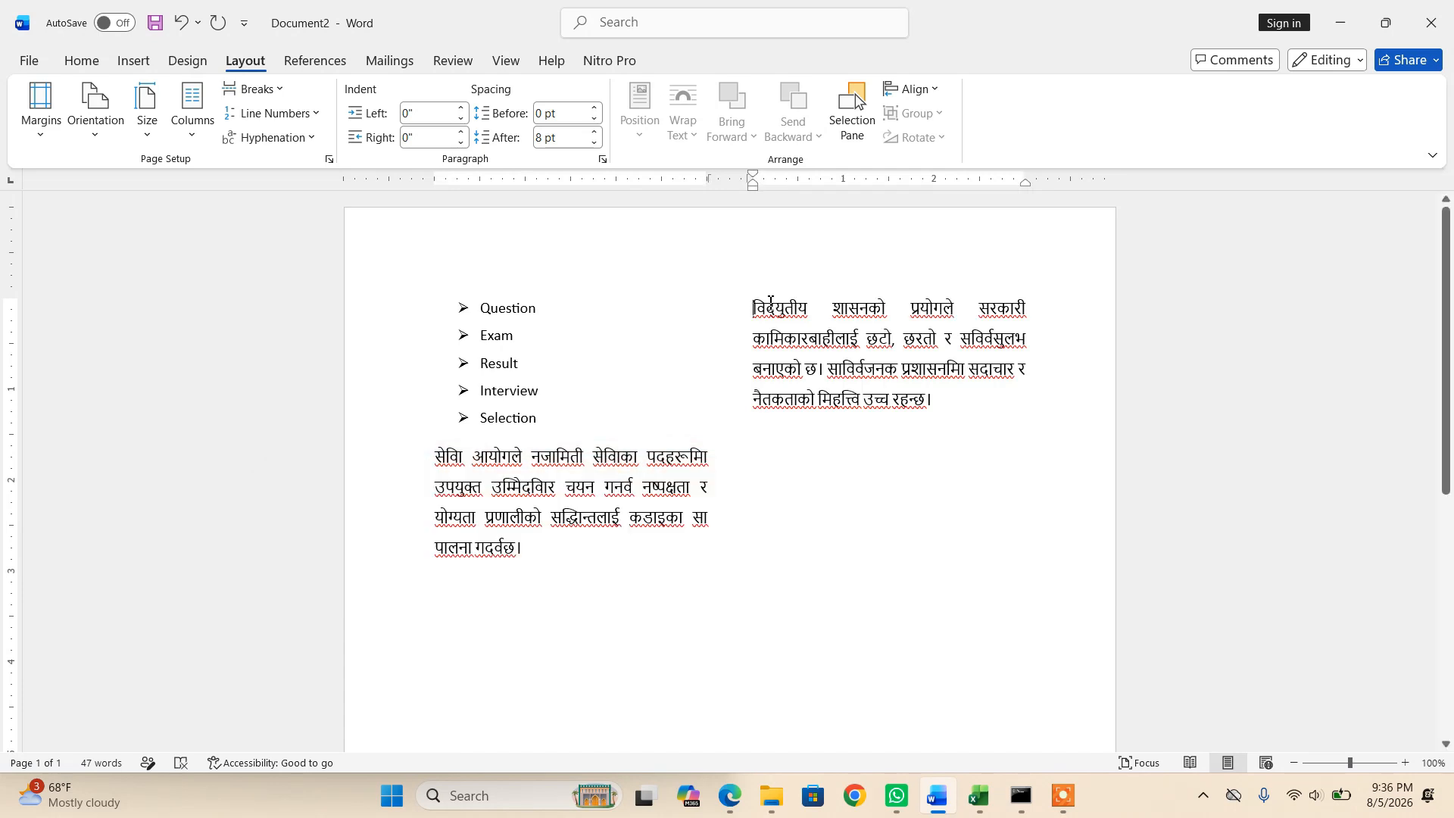
key("Down")
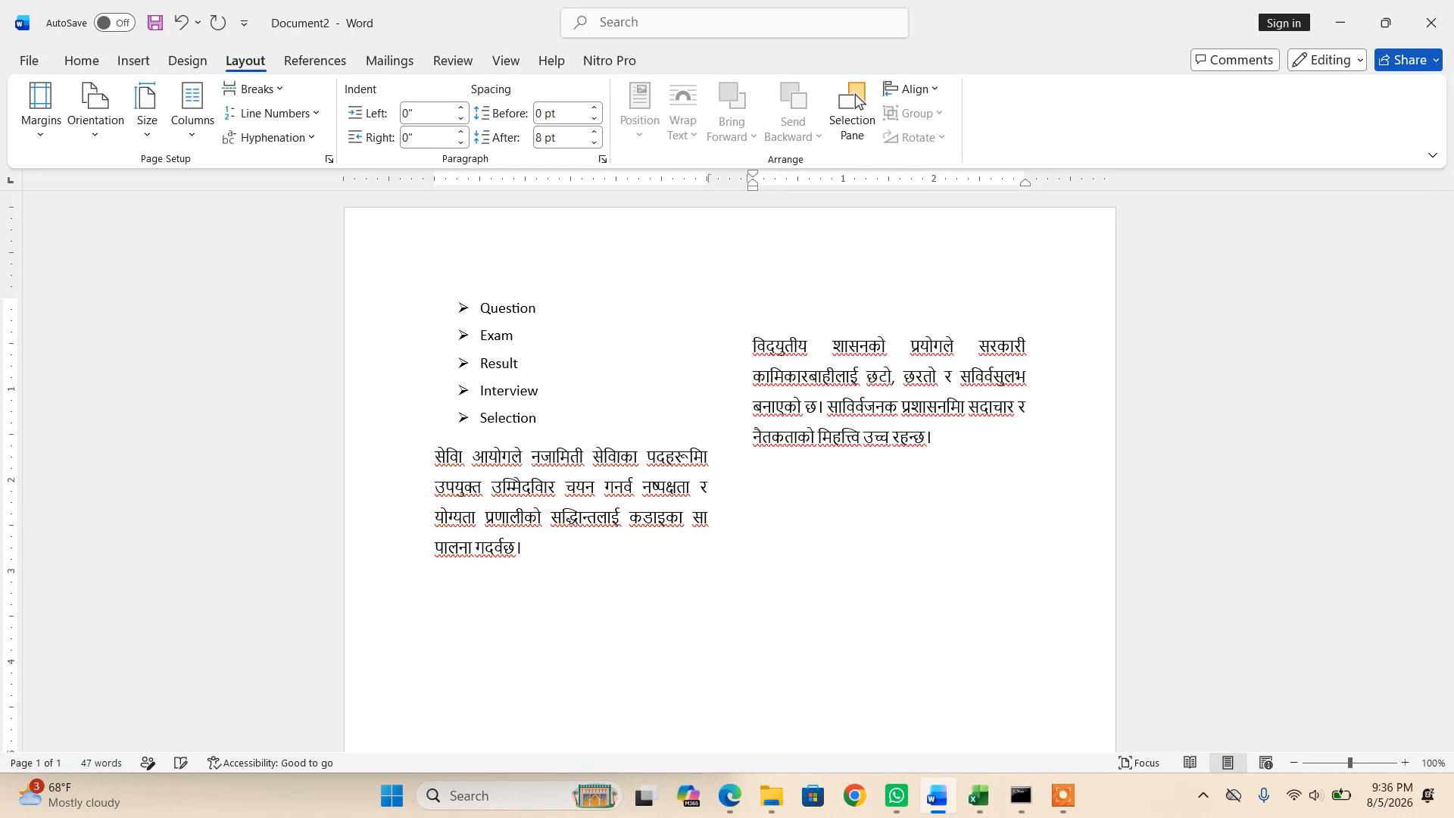
key("Return")
key("Return")
key("Return")
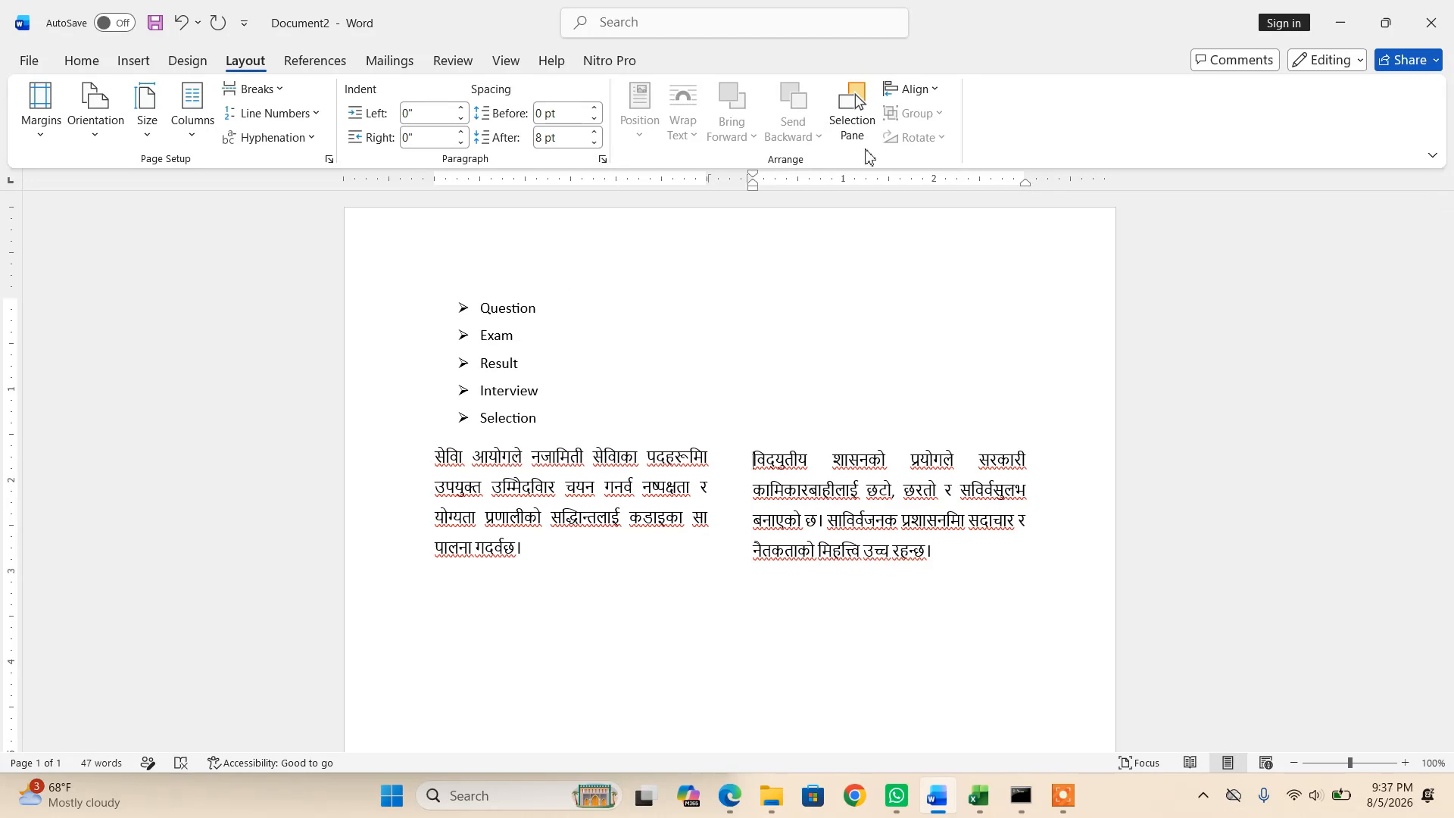
- Check task d in the question paper and enter "PSC Practice Set" as the Word document's header text
left_click(730, 796)
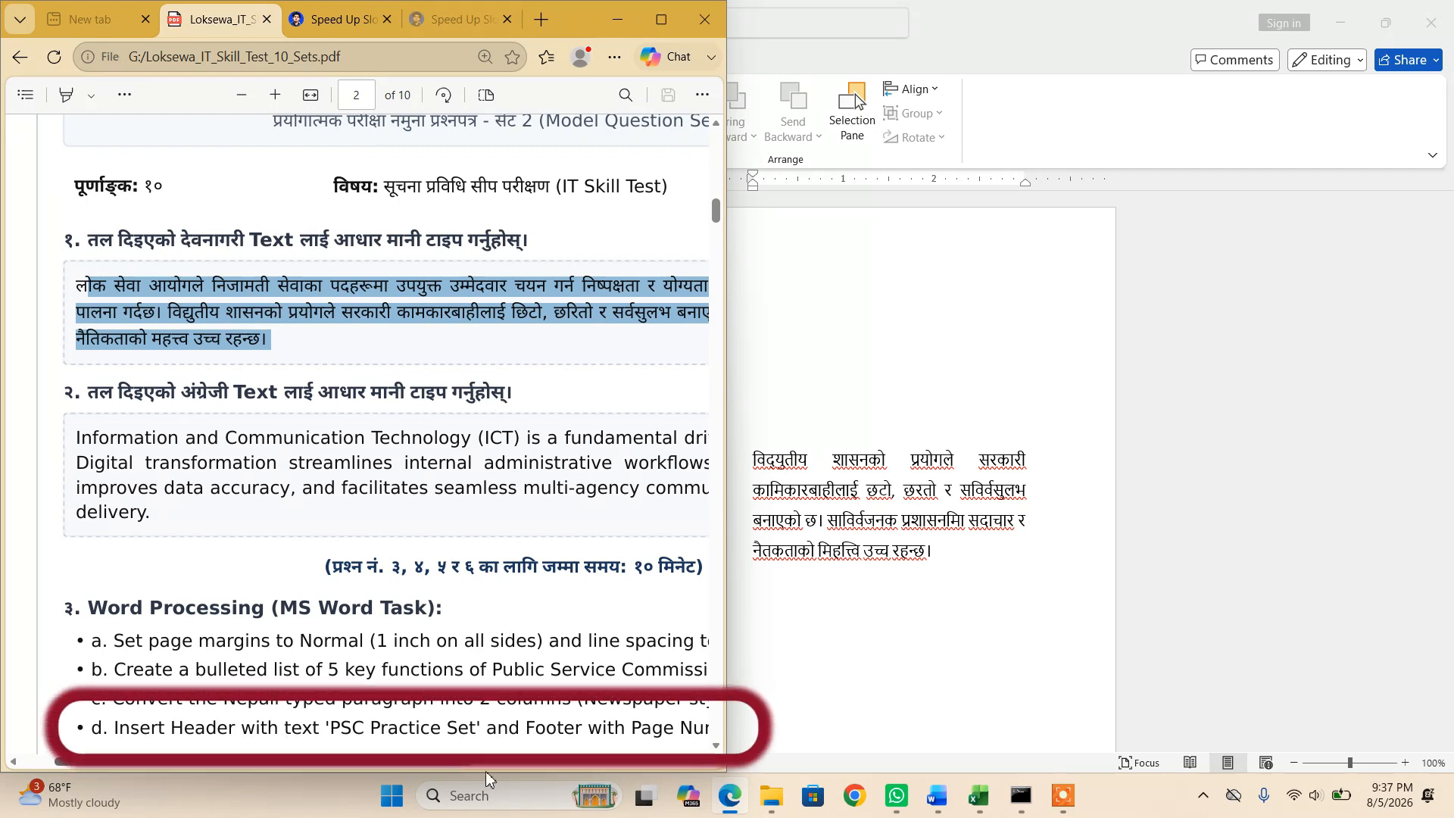
scroll(525, 768, "right", 3)
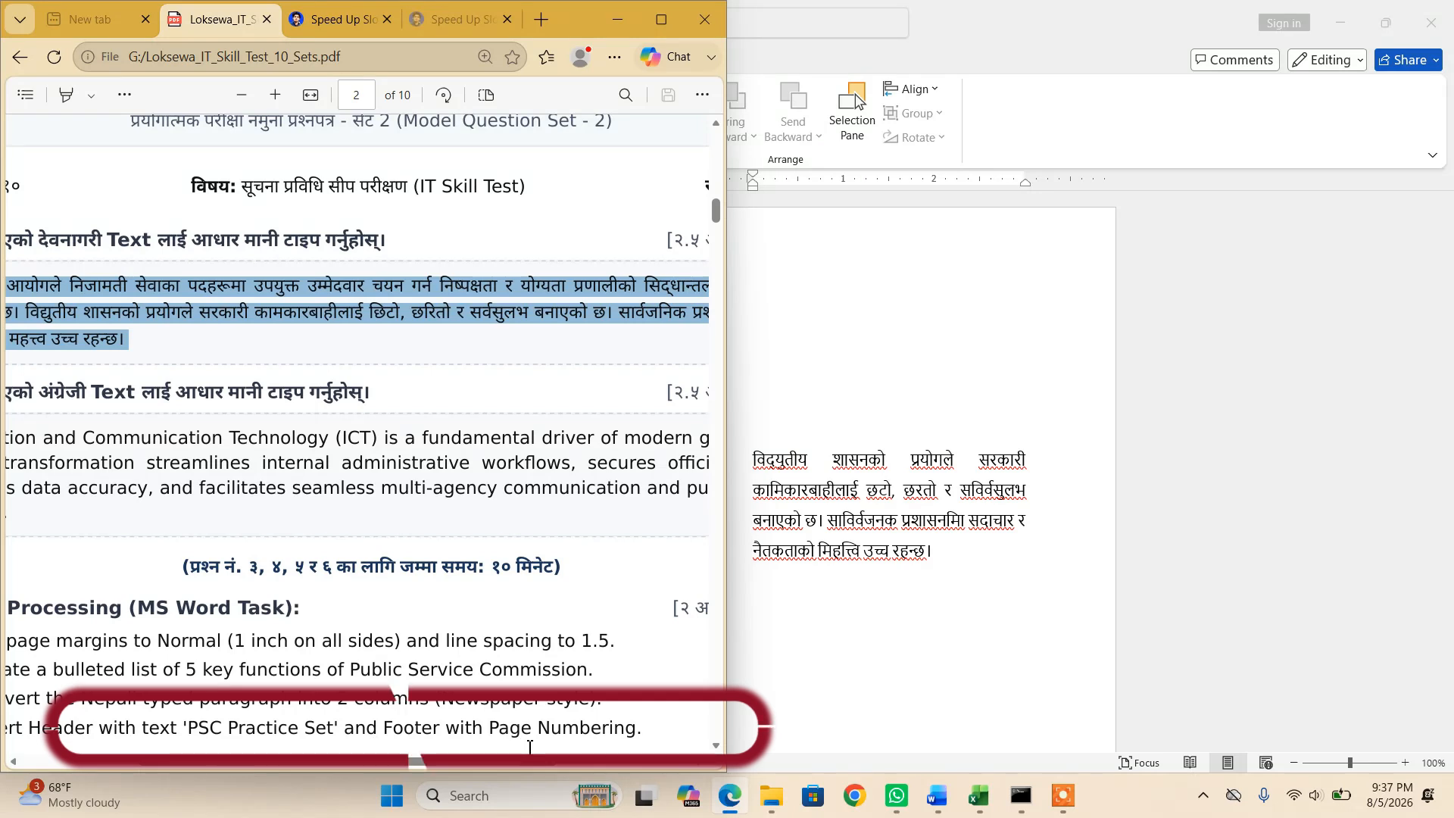
key("alt+Tab")
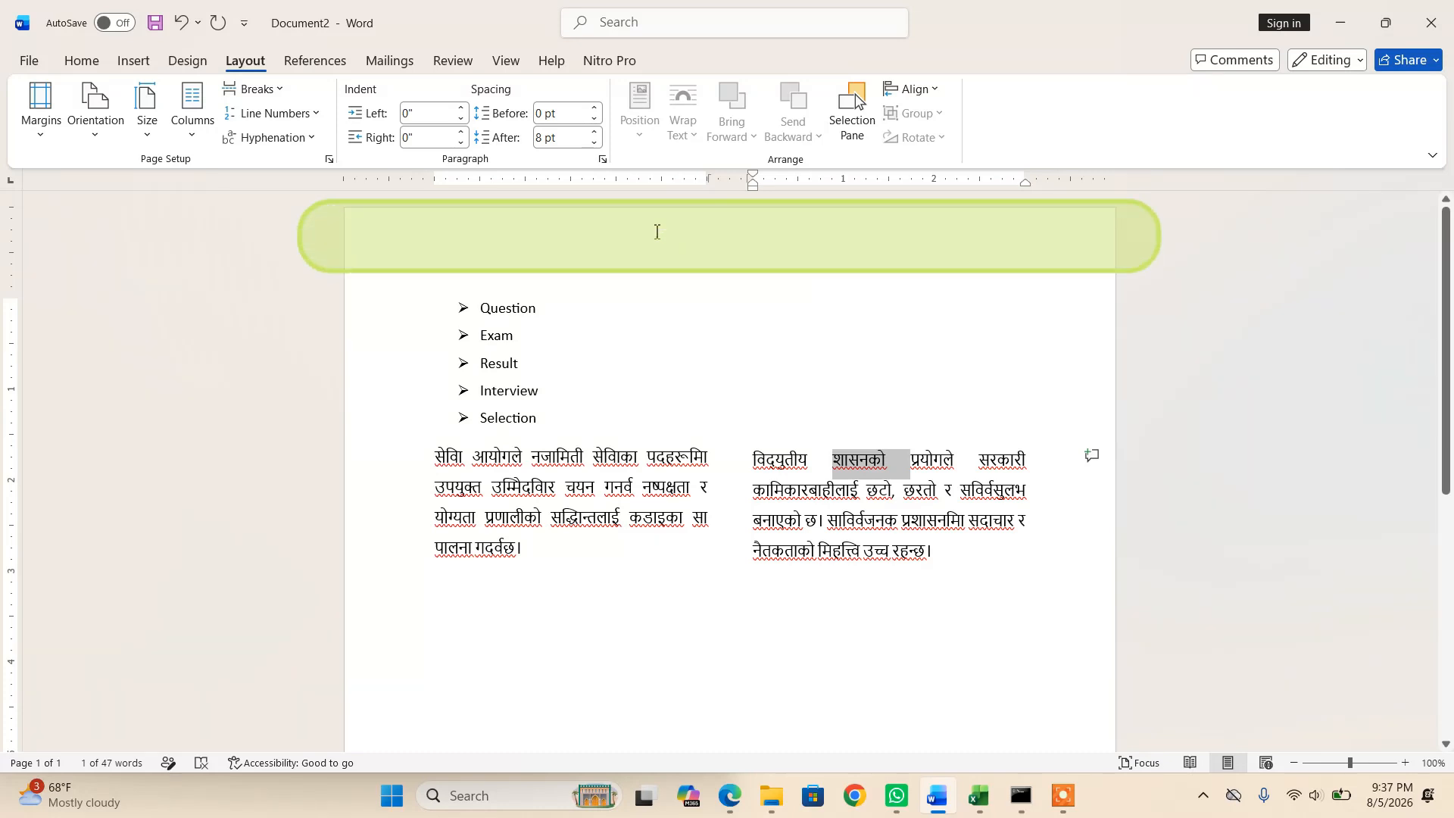
double_click(504, 266)
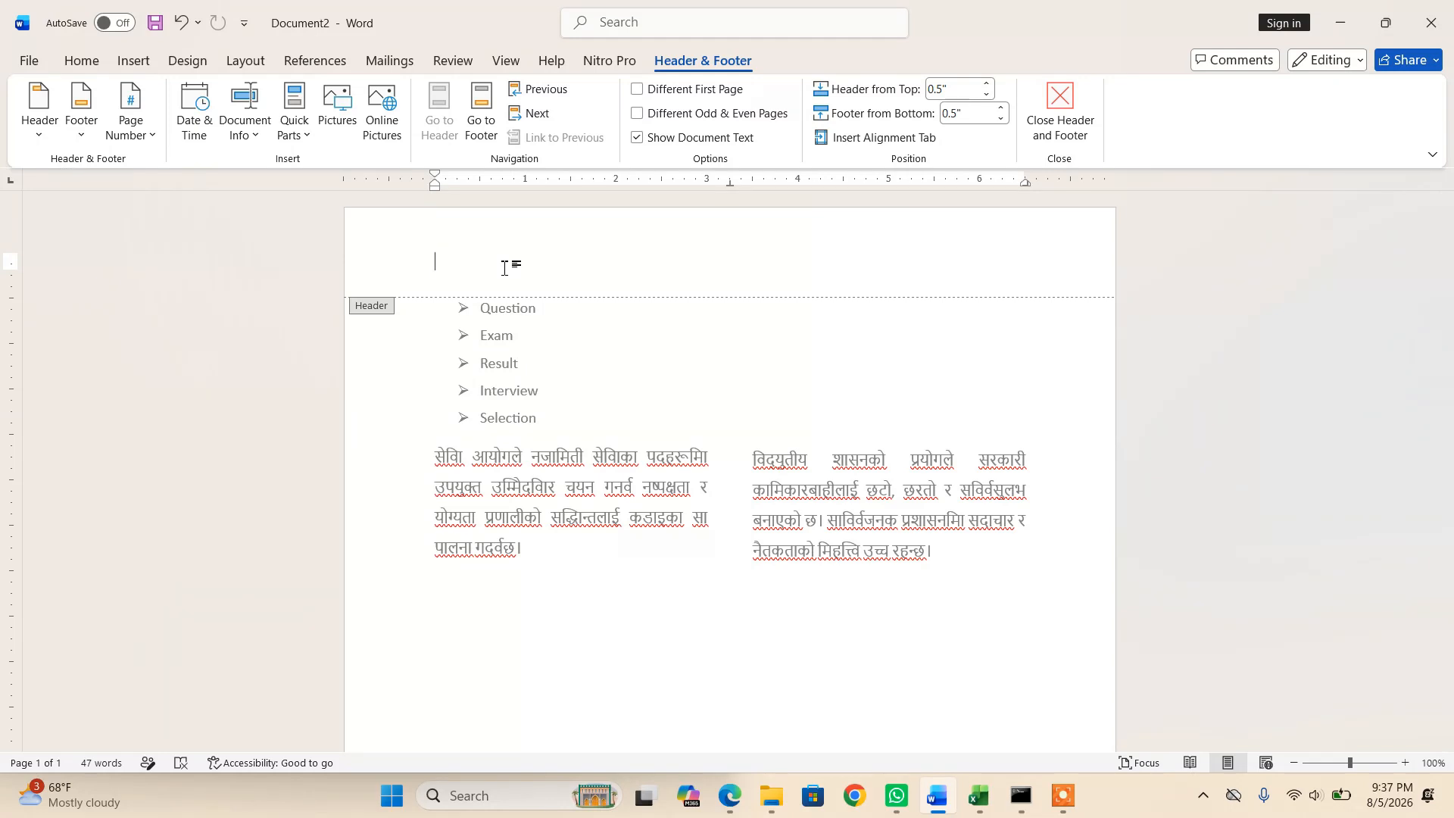
type("PSC Practice Set")
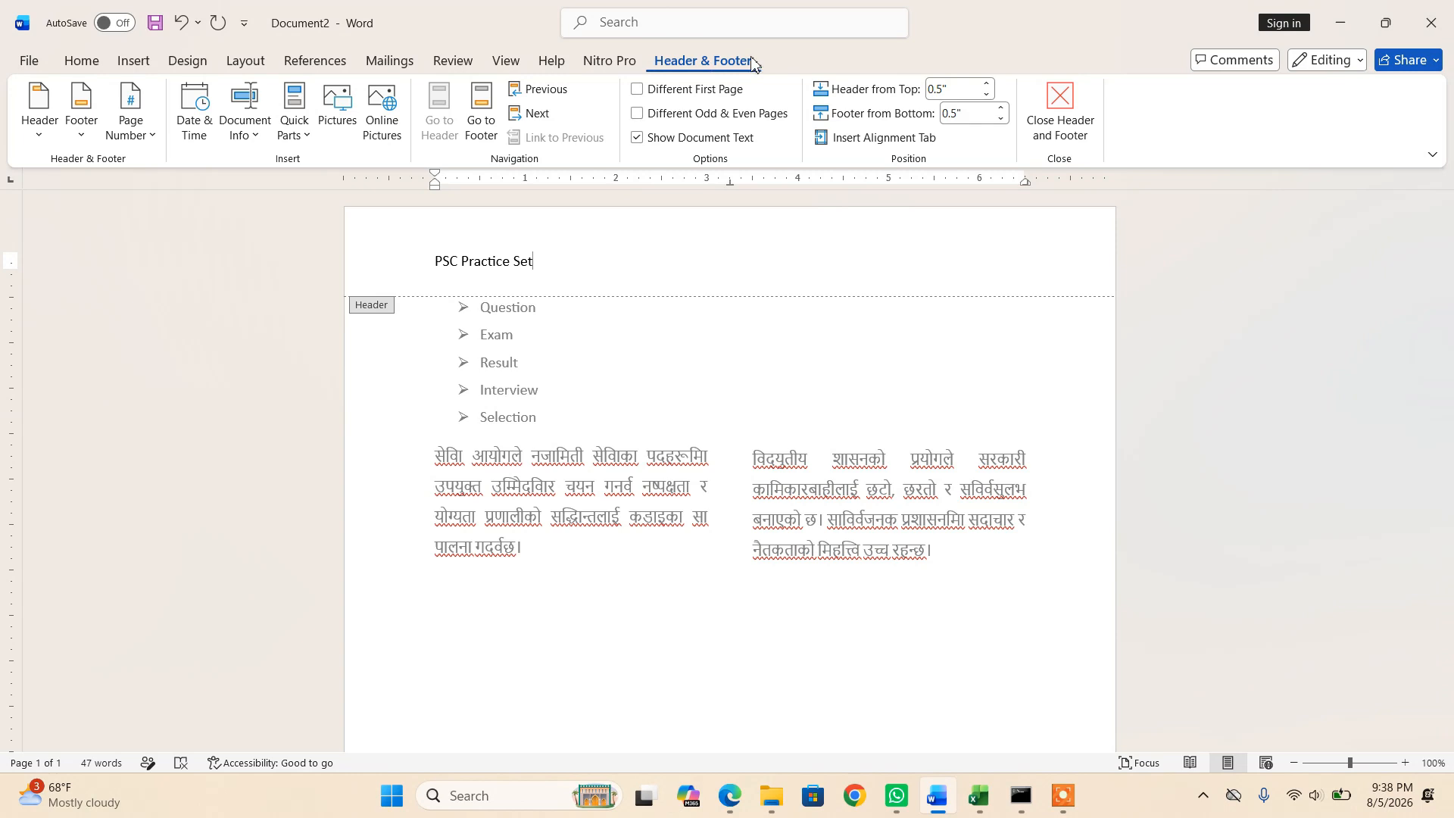
- Insert a Plain Number 1 page number in the document's footer and finish editing the header and footer
left_click(490, 117)
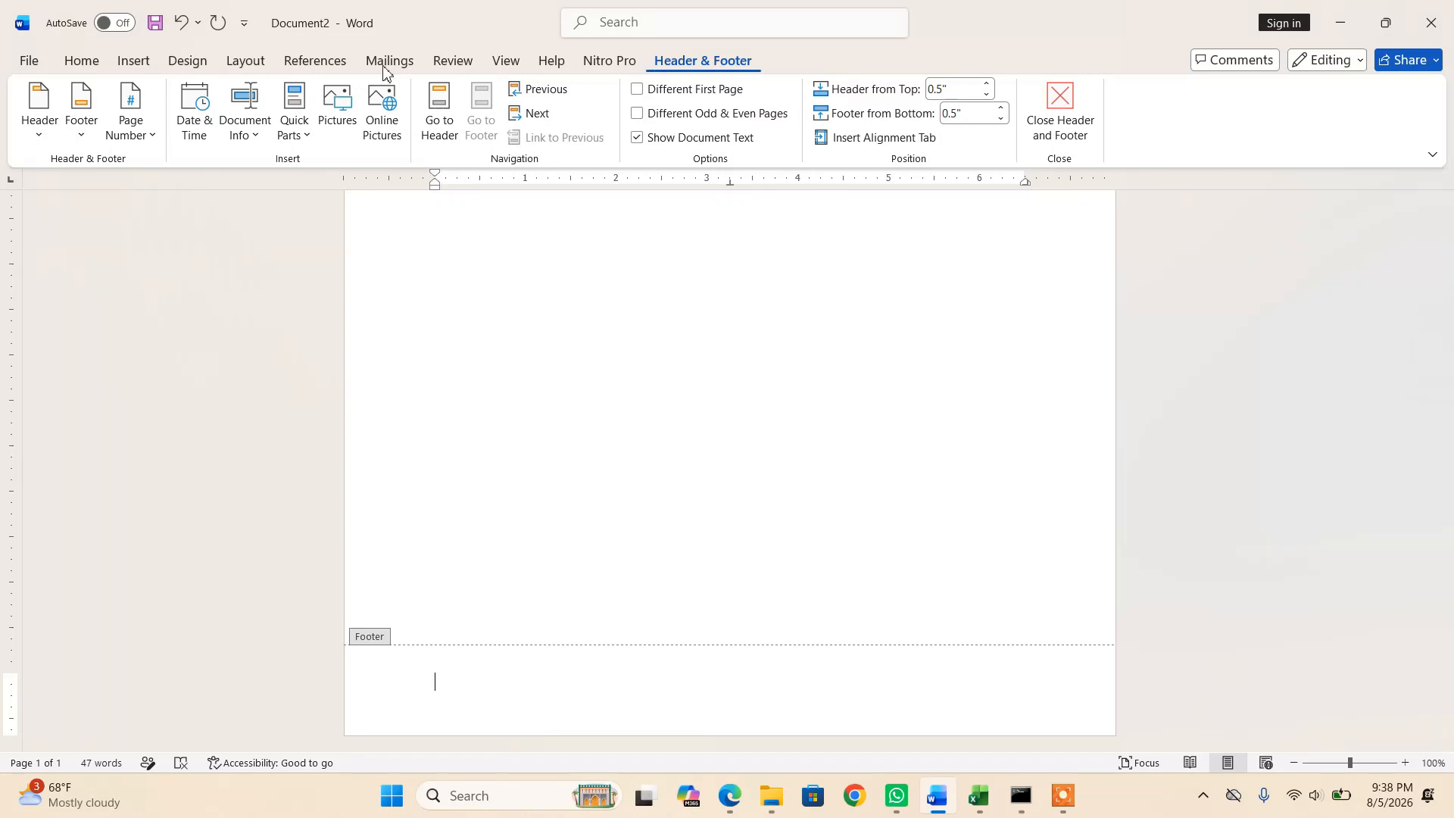
left_click(144, 138)
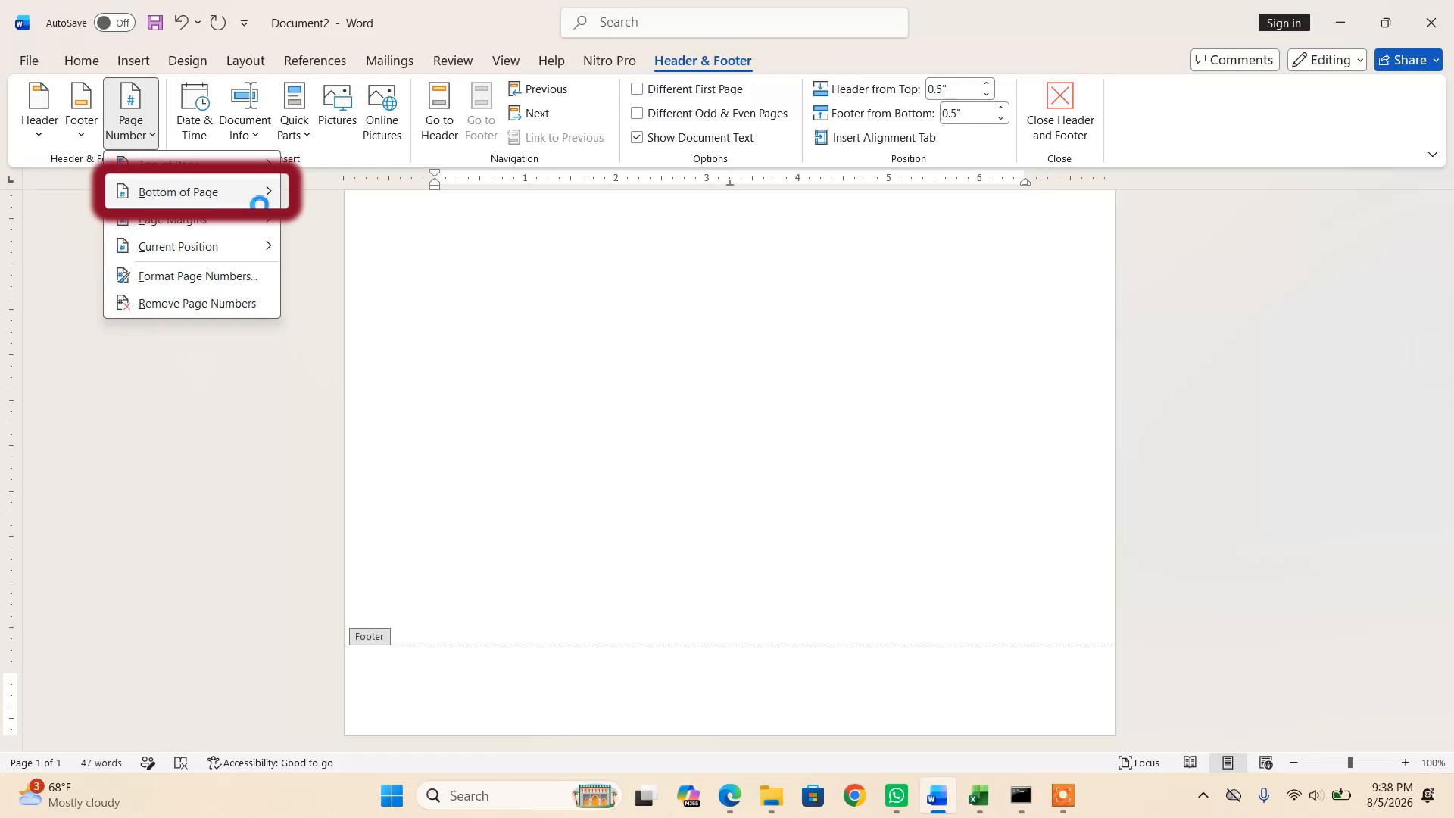
mouse_move(273, 195)
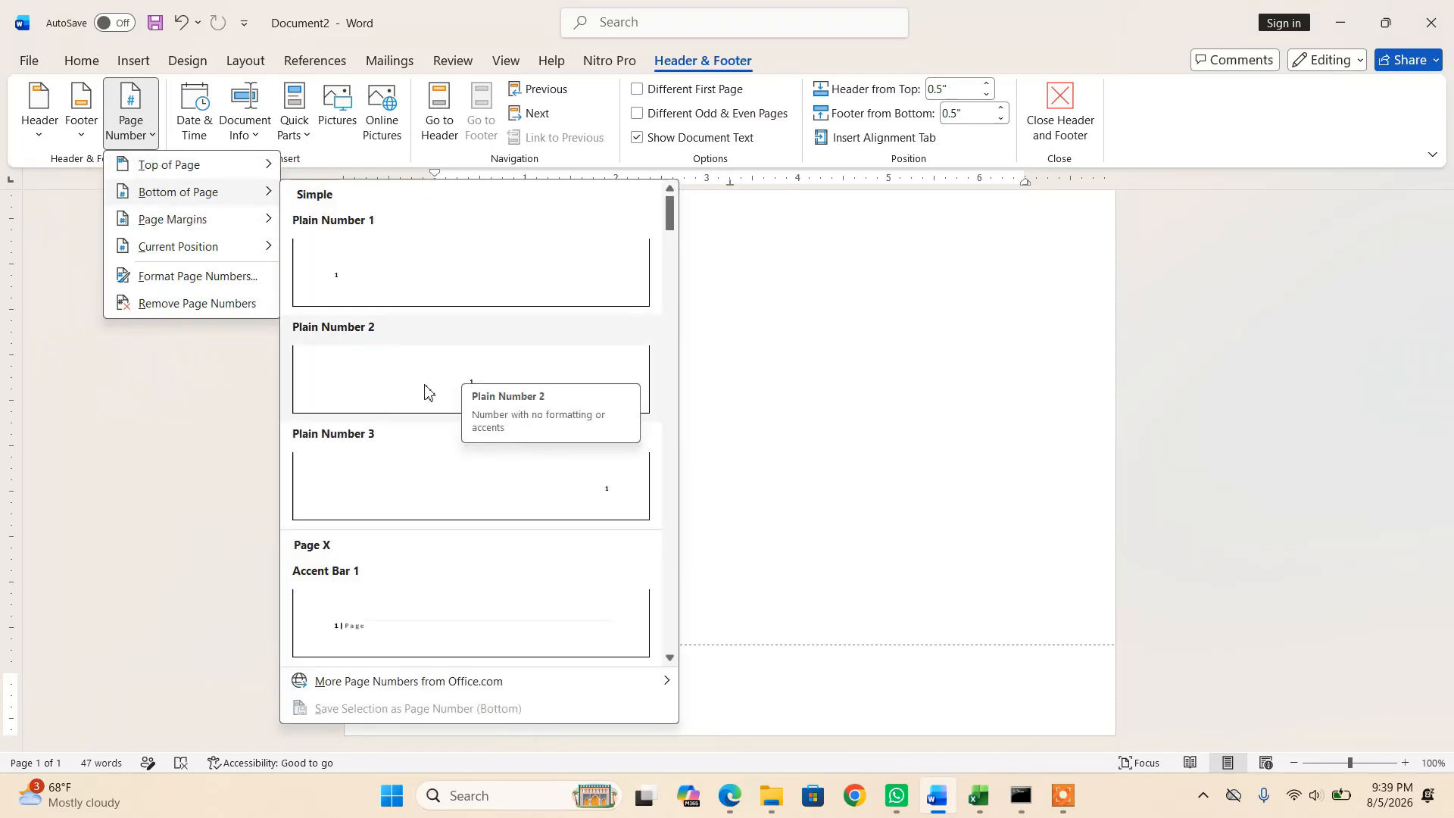
left_click(361, 278)
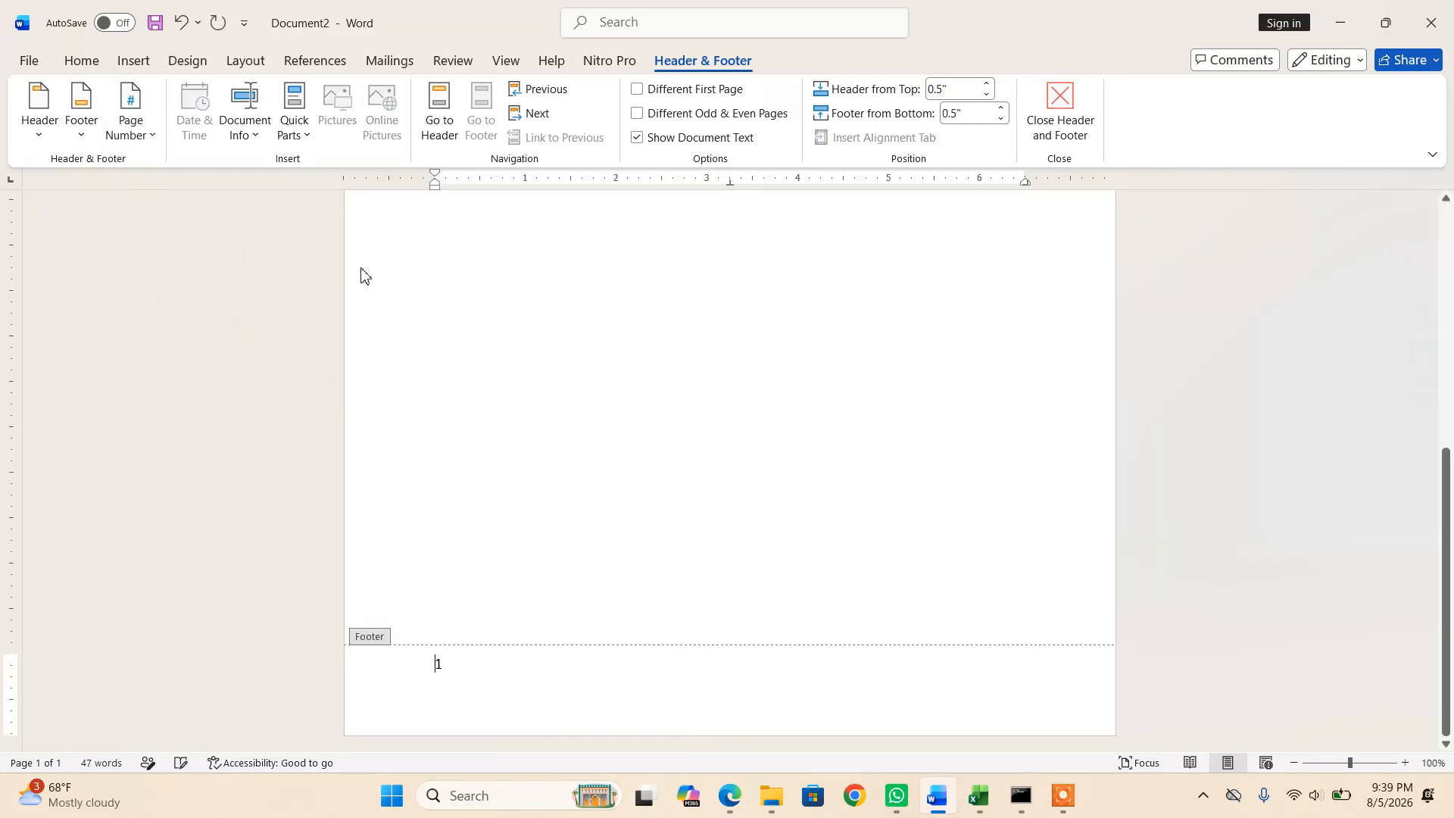
left_click(1061, 113)
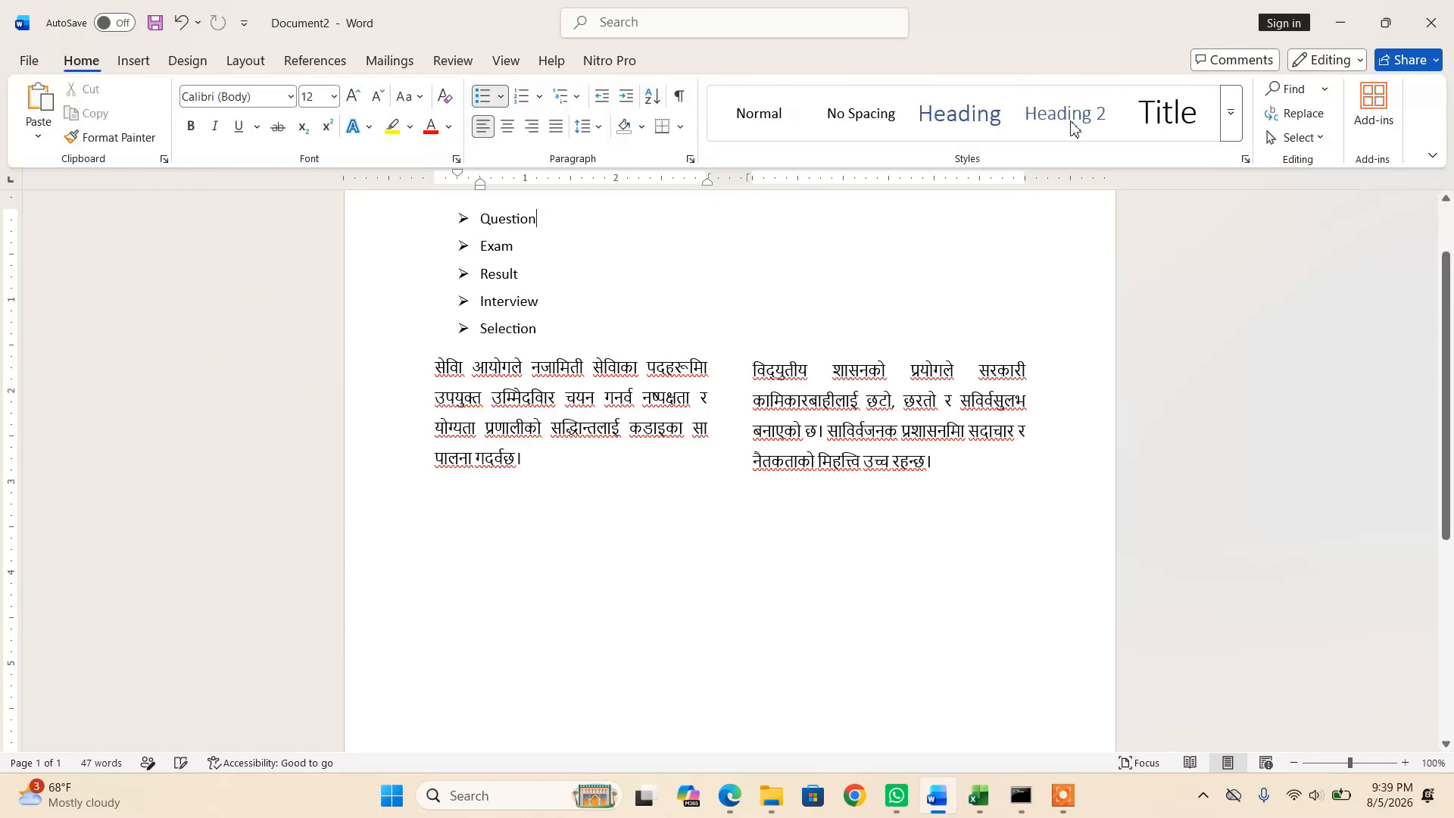
- Switch to the question paper in Edge and examine question 5's Excel table and its formula requirements beside the workbook
left_click(1341, 23)
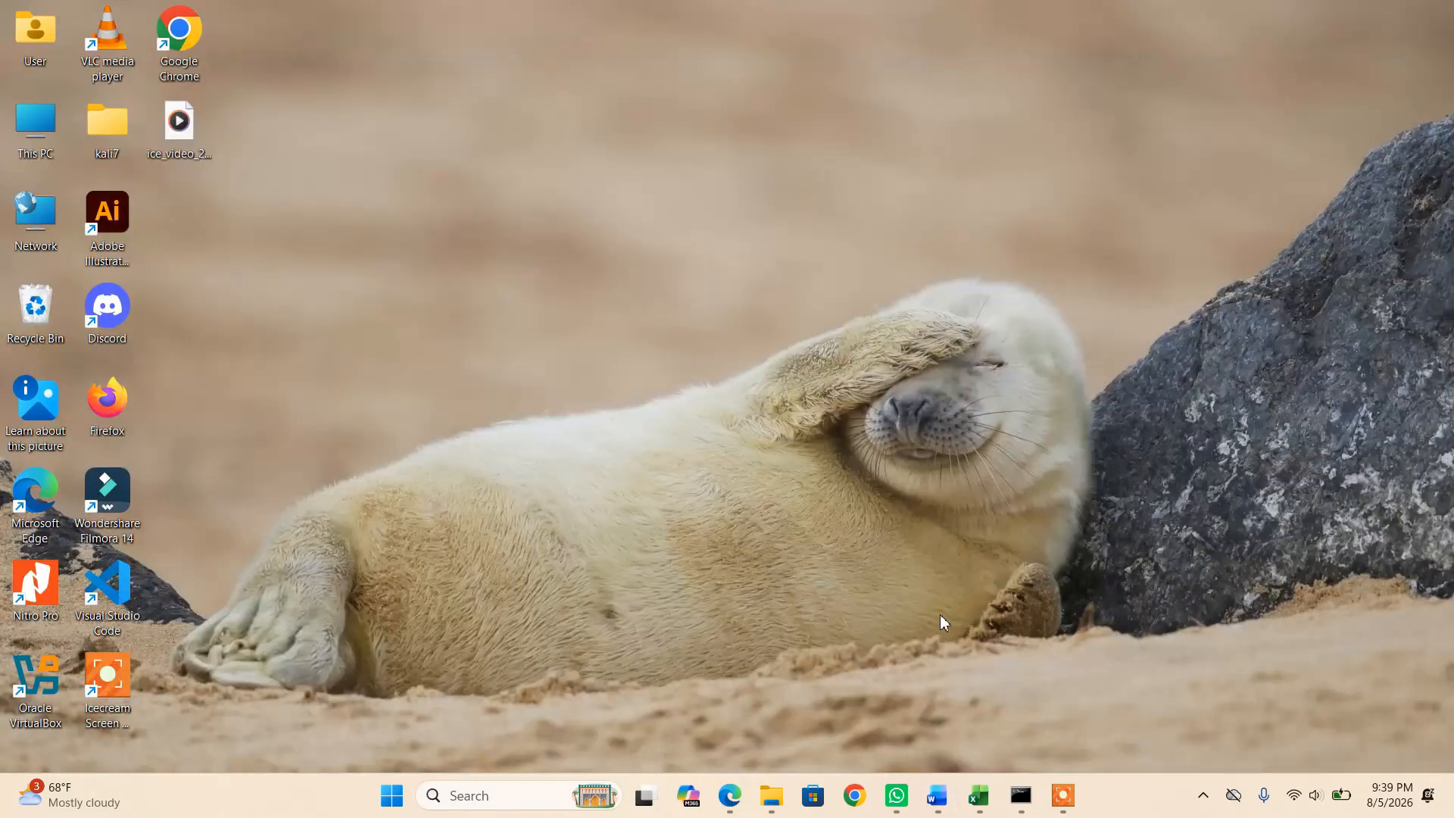
left_click(732, 795)
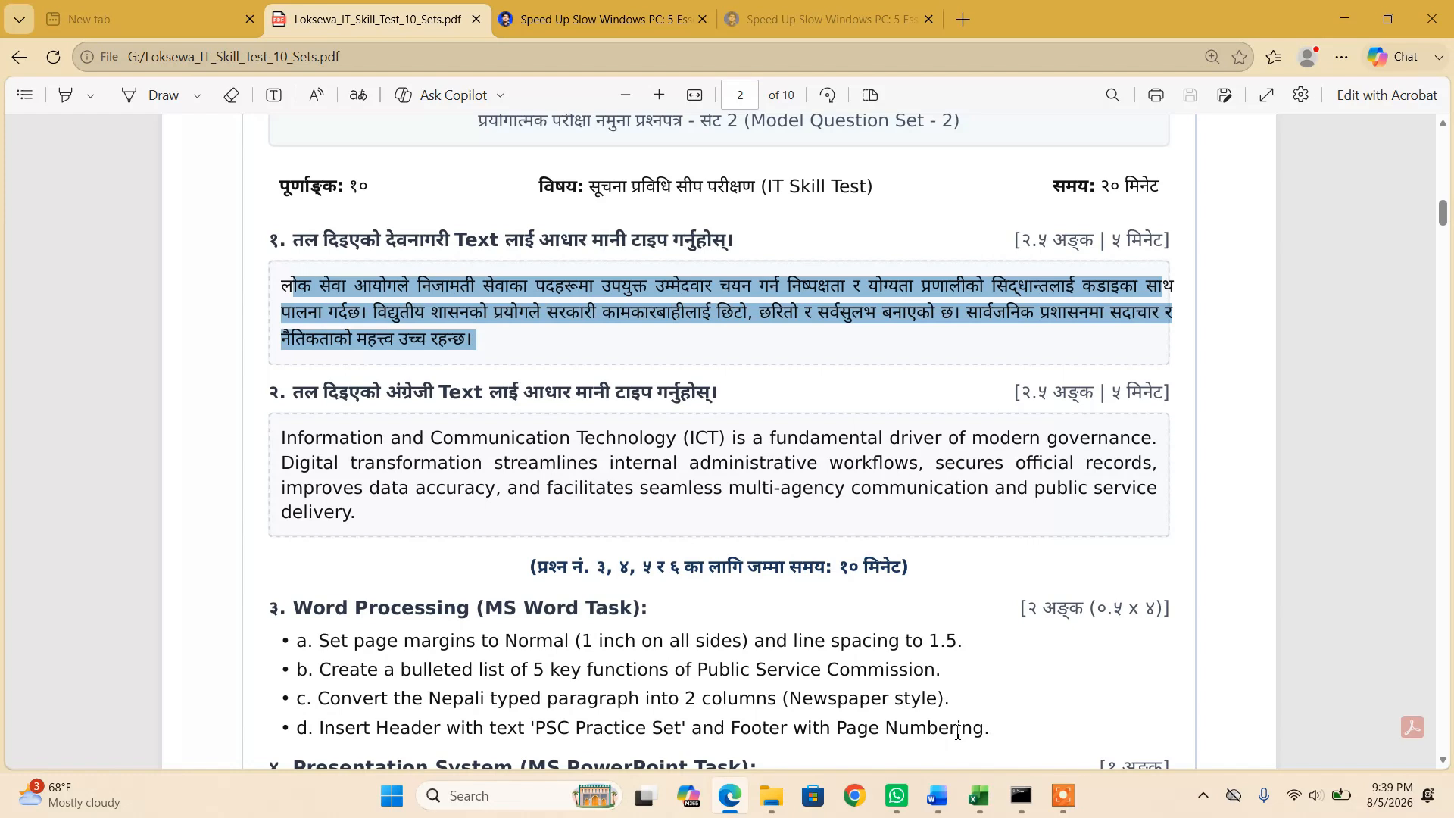
scroll(957, 732, "down", 7)
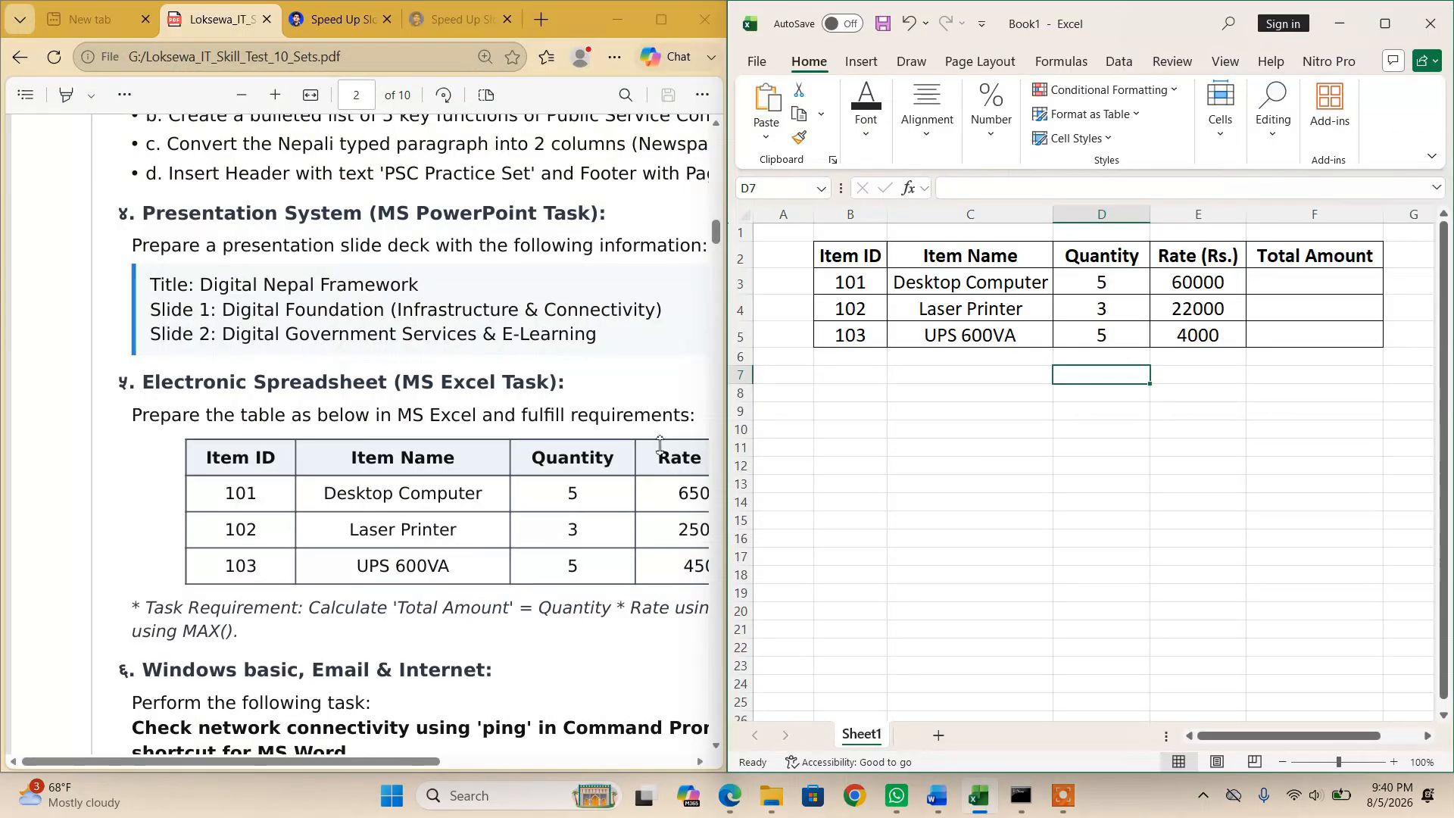
left_click(581, 473)
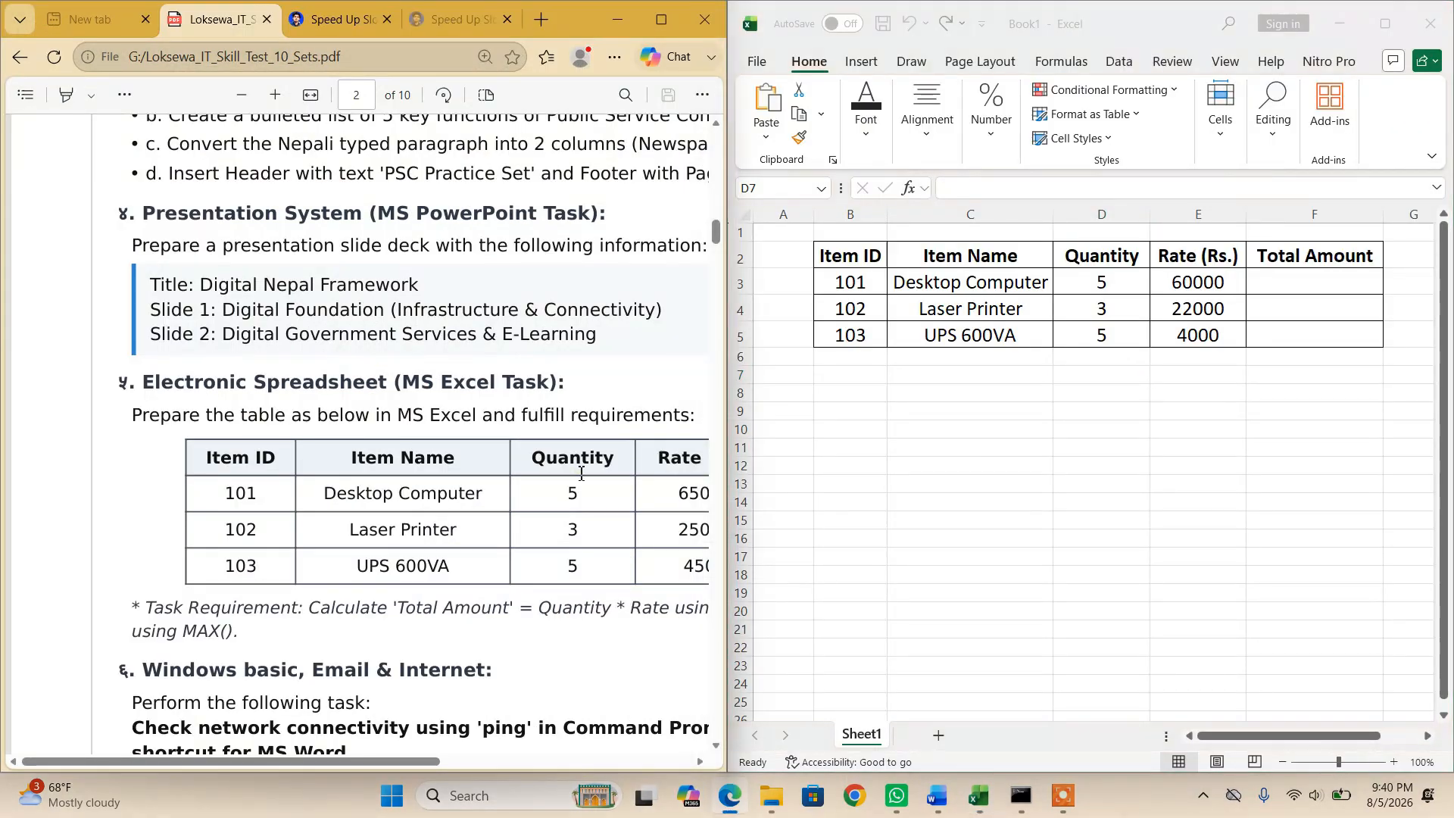
scroll(581, 472, "down", 1)
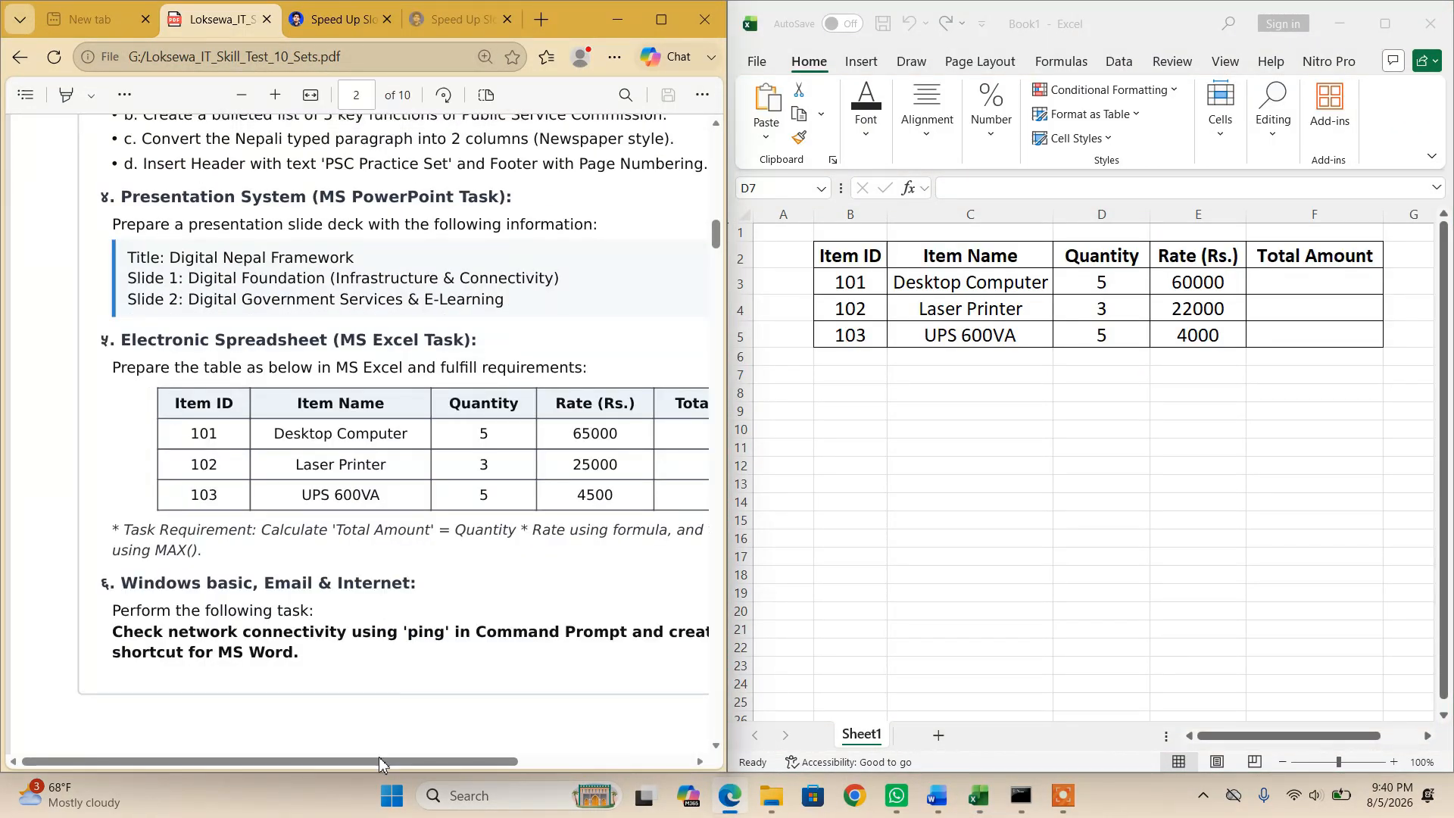
left_click_drag(378, 762, 443, 756)
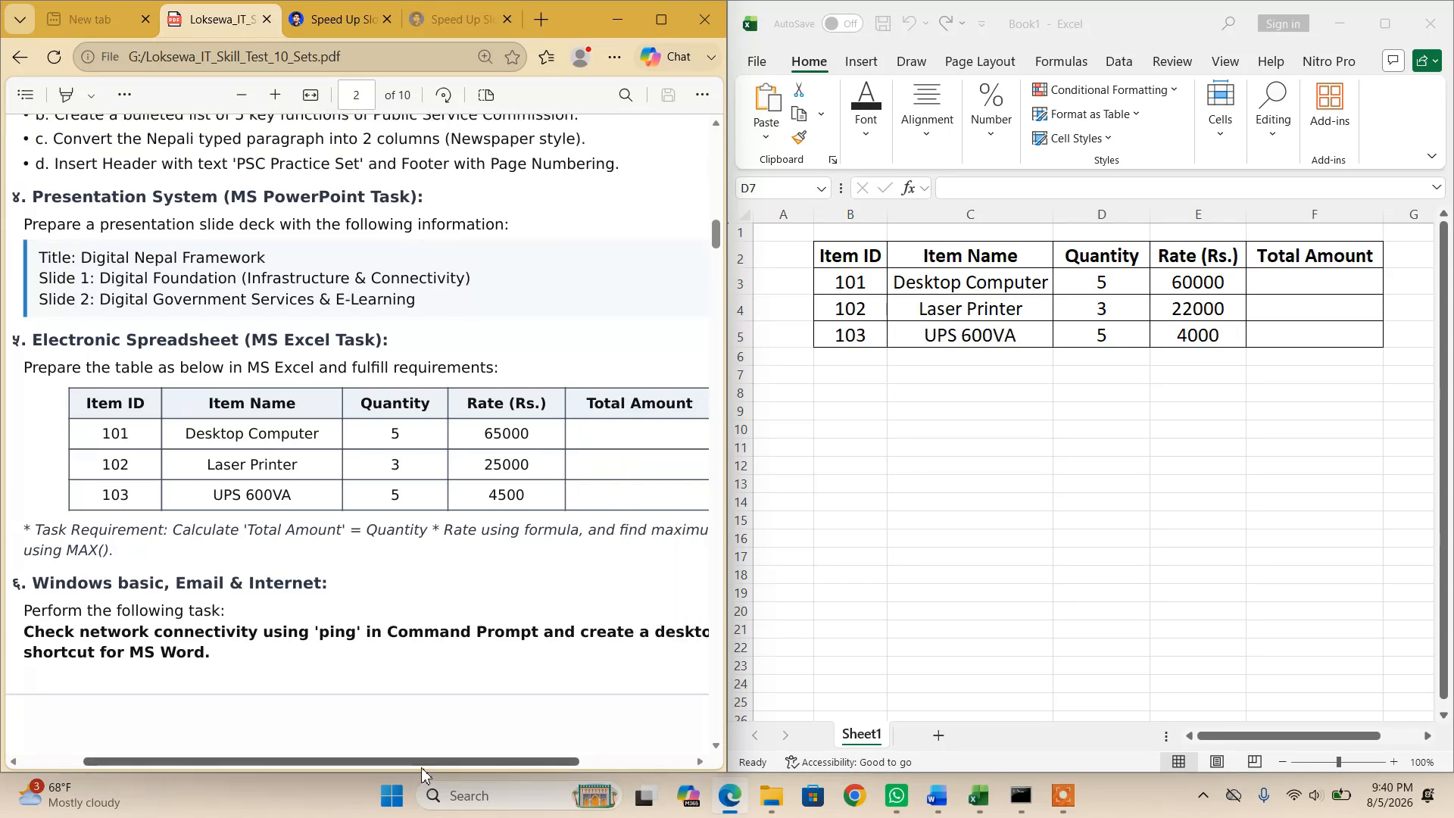
left_click_drag(431, 764, 465, 763)
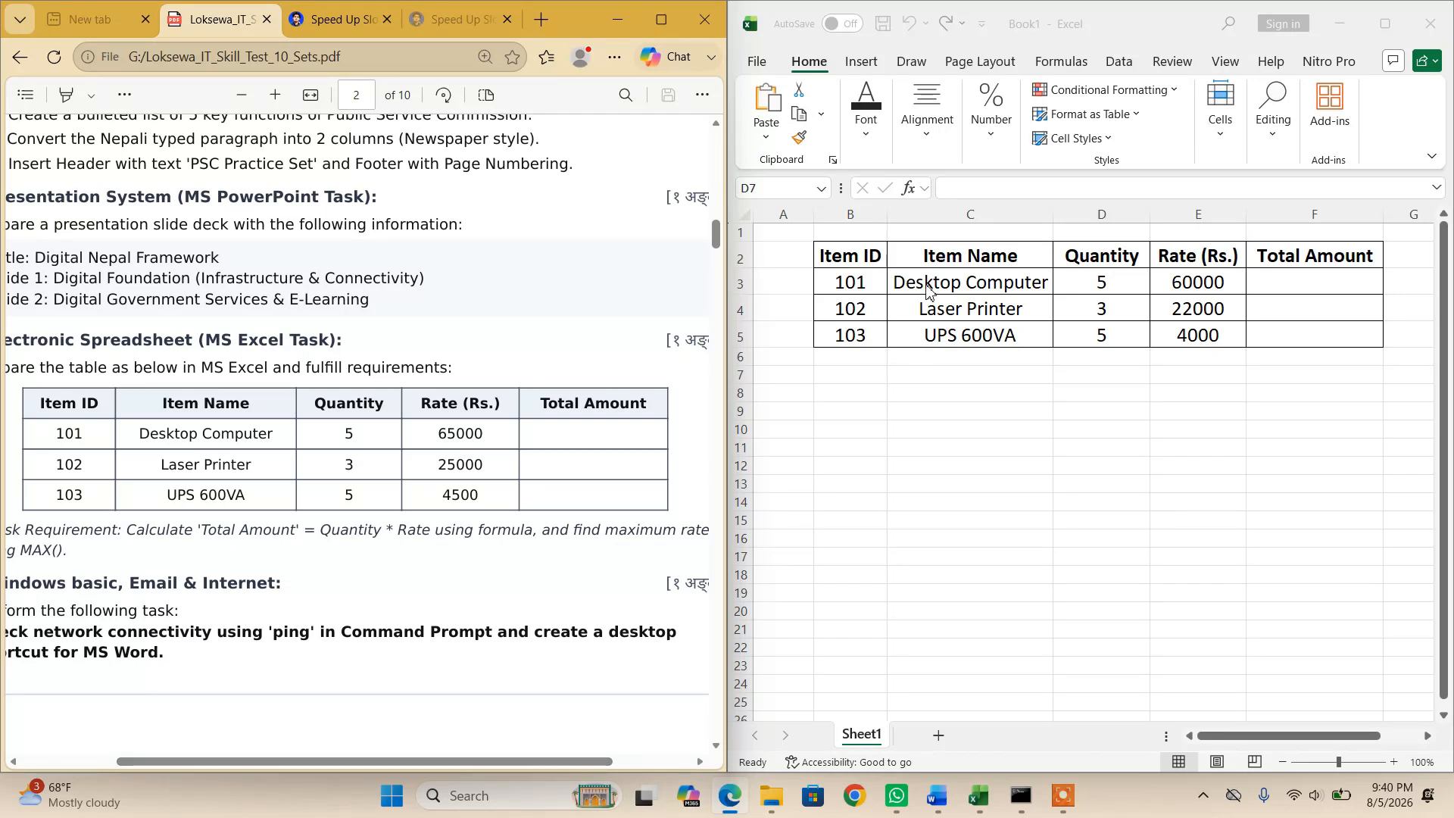
- Shade the table's header row light blue and set the three item rates to 65000, 25000 and 4500
left_click(836, 287)
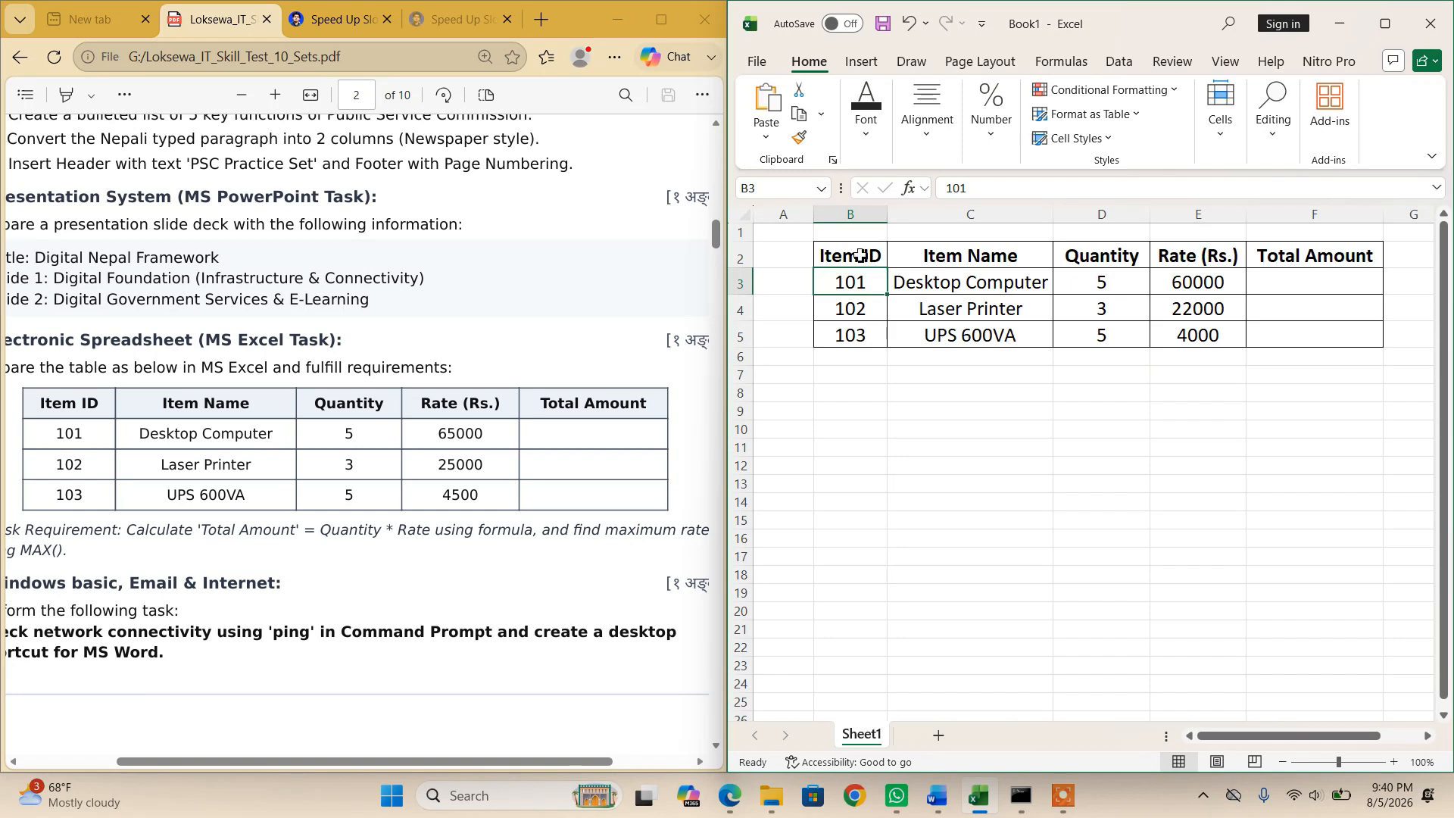
left_click_drag(863, 257, 1363, 258)
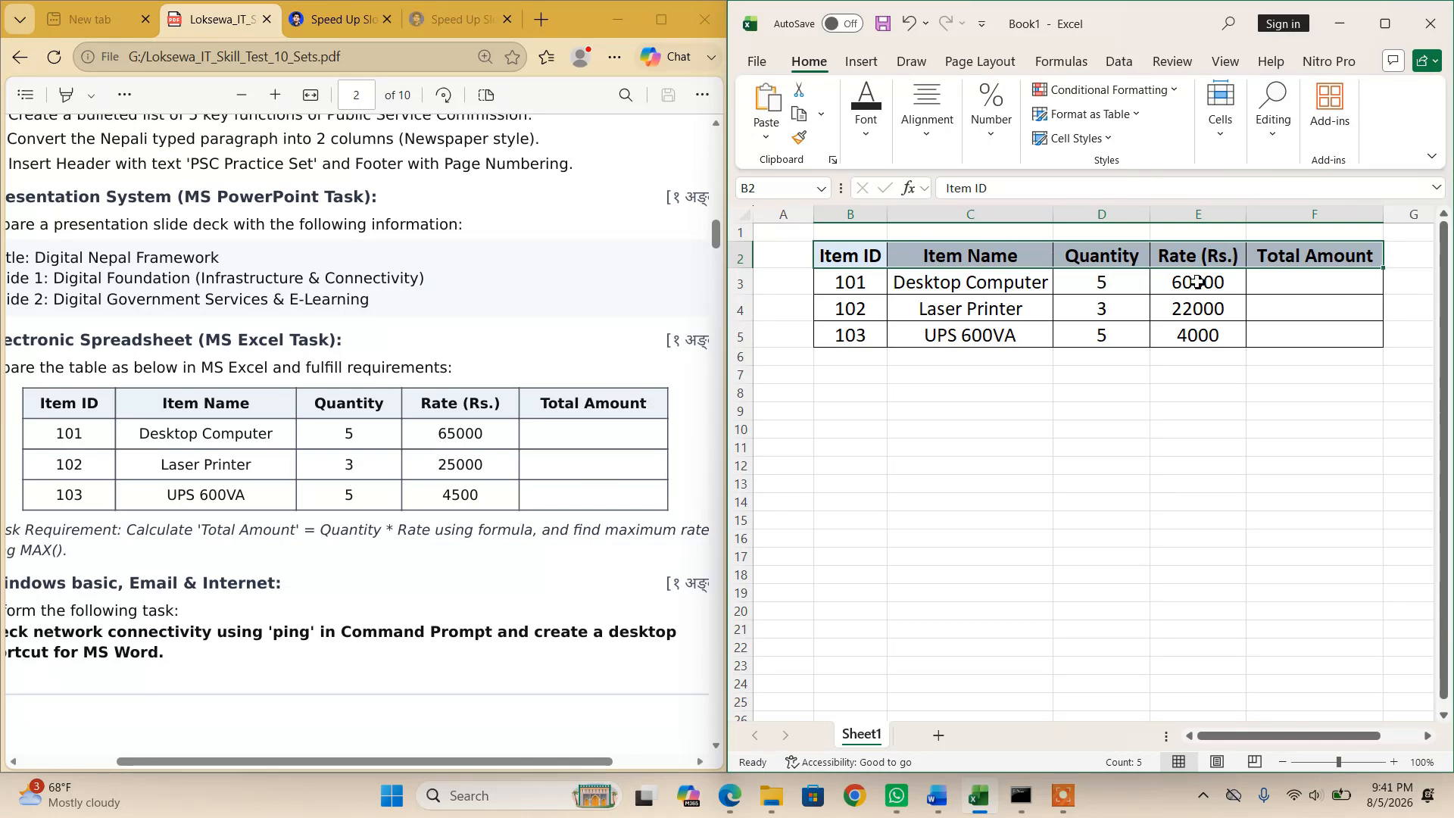
left_click(1183, 281)
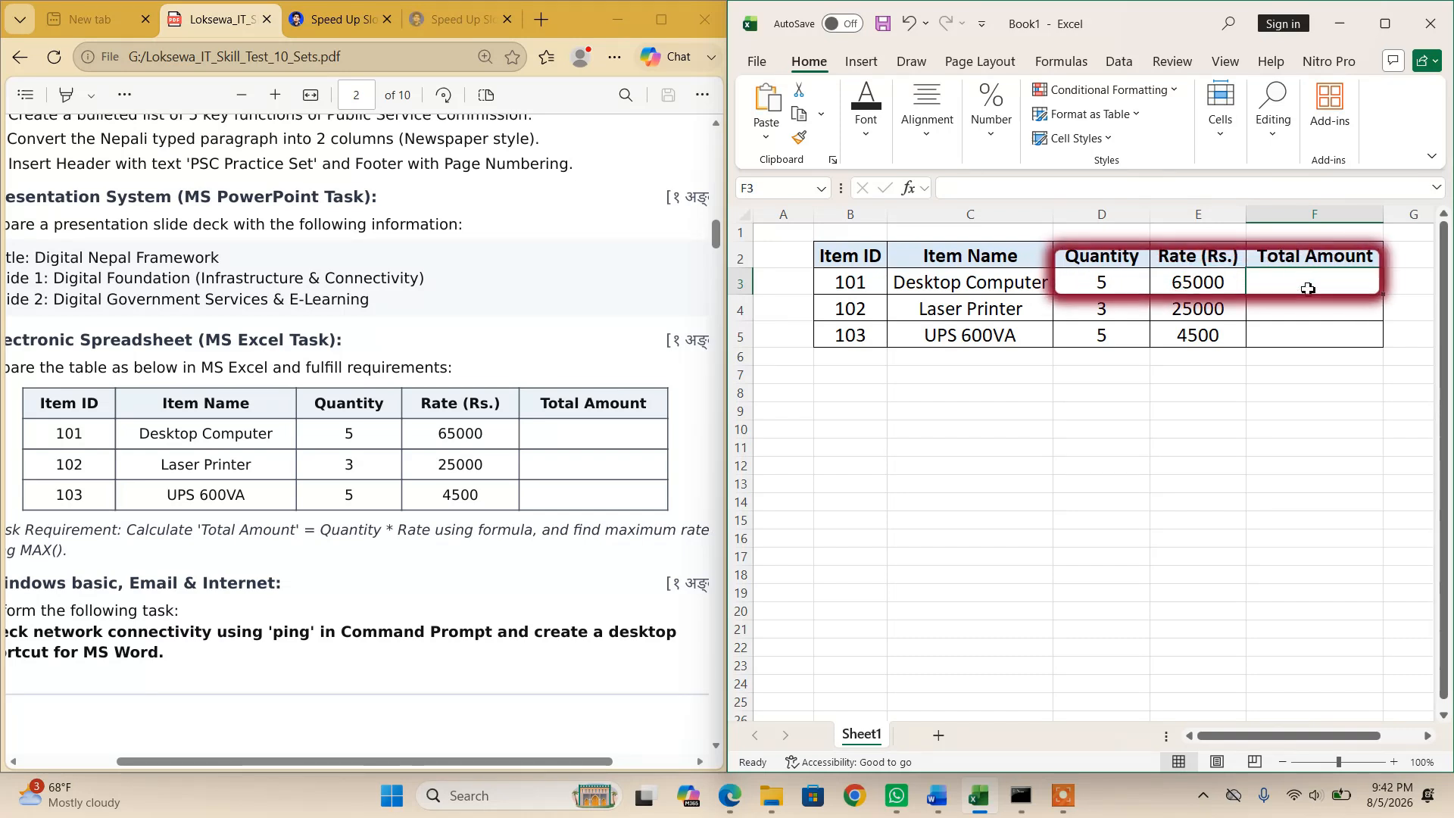
- Calculate the Desktop Computer's Total Amount with =D3*E3 and fill the formula down to the other two items
type("=")
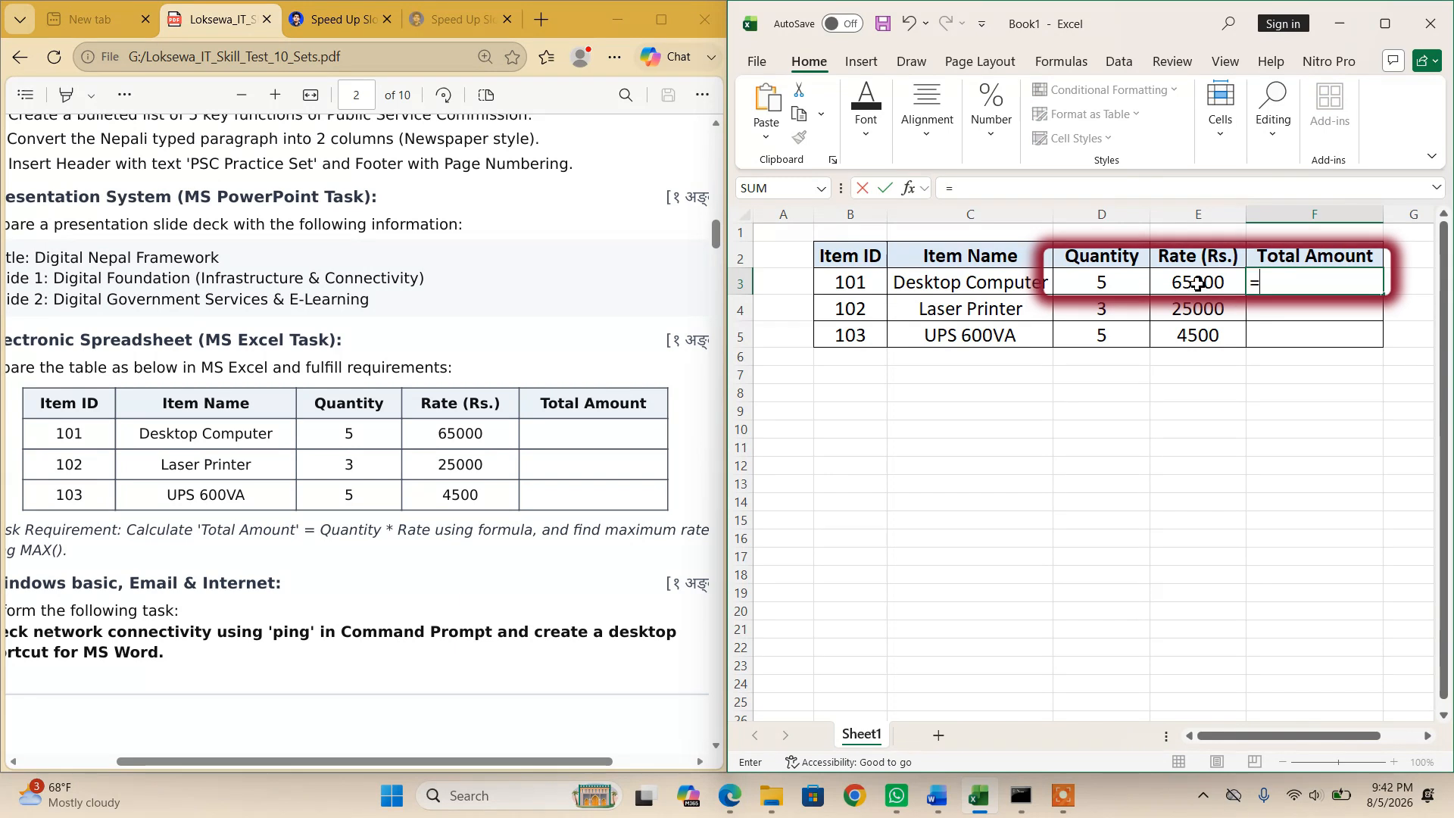
left_click(1105, 279)
type("*")
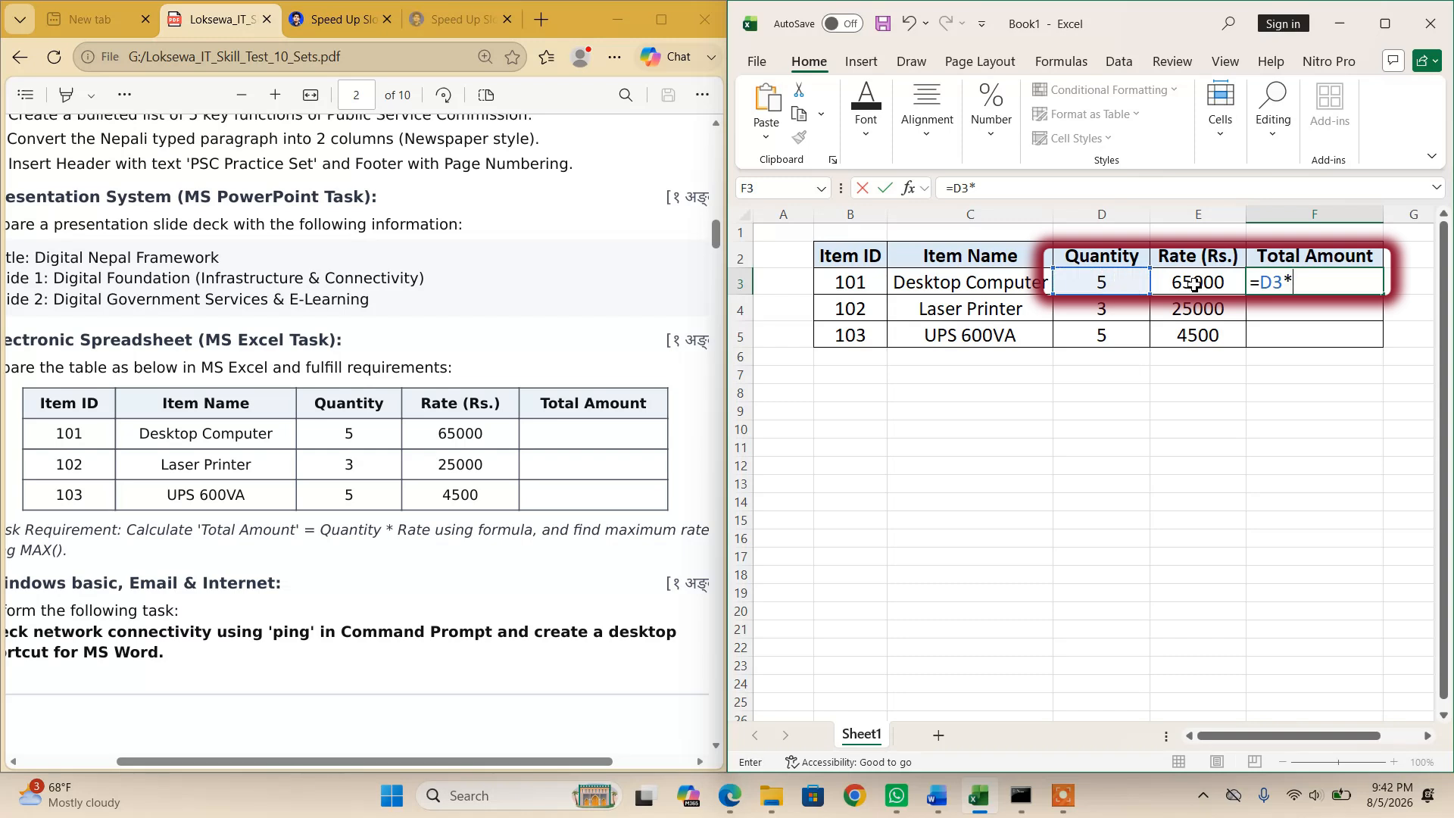
left_click(1197, 285)
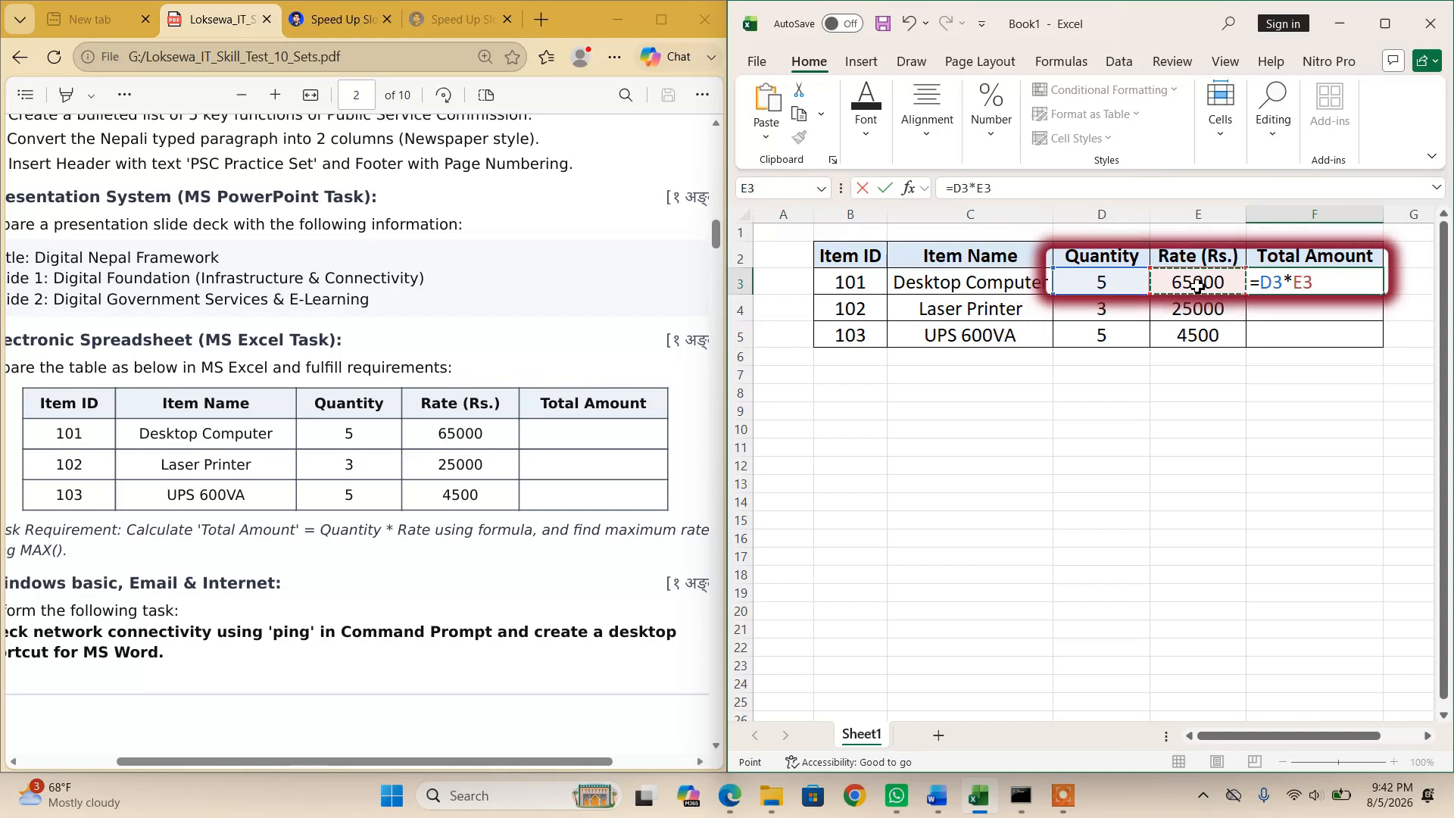
key("Return")
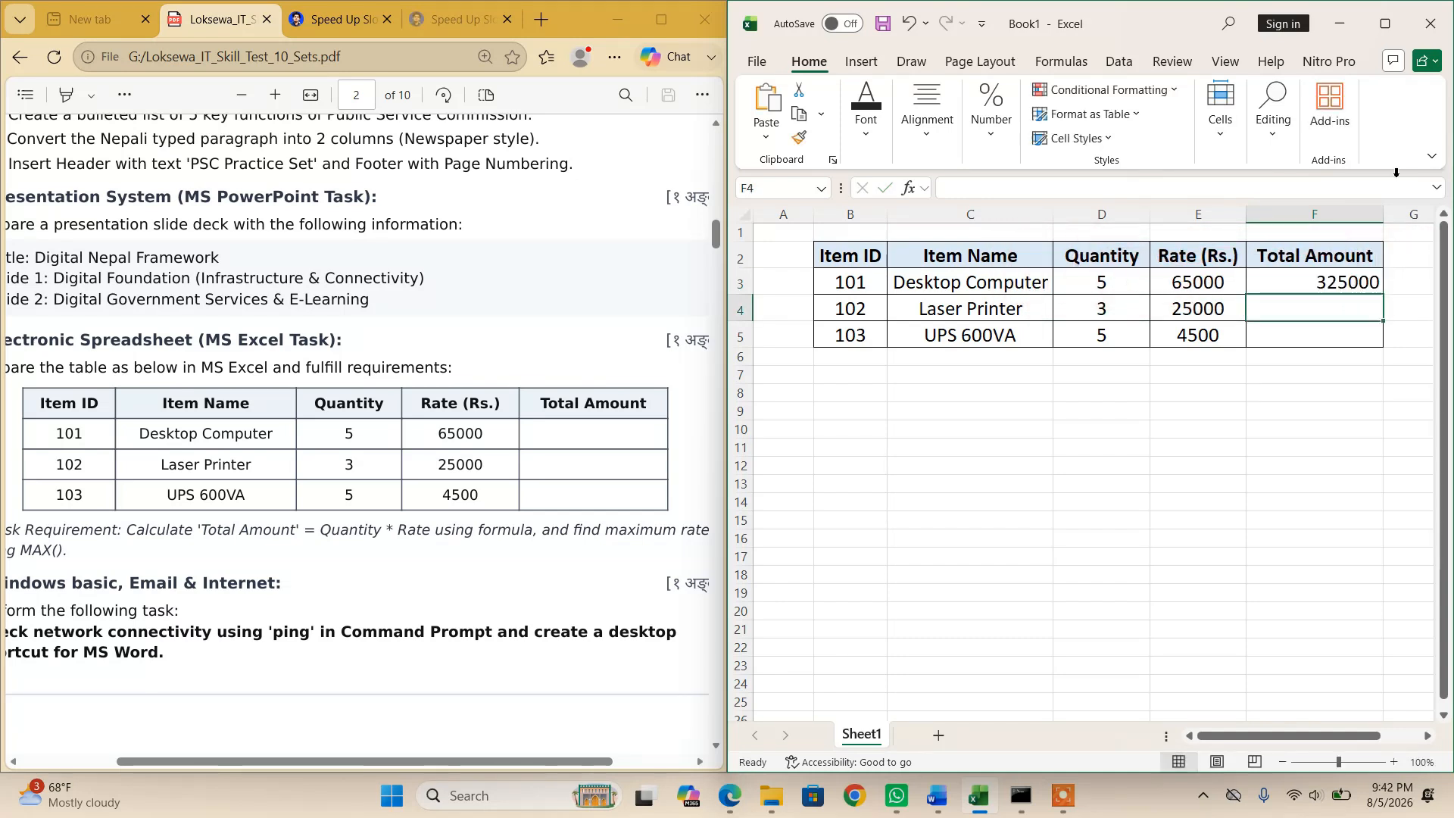
left_click(1360, 282)
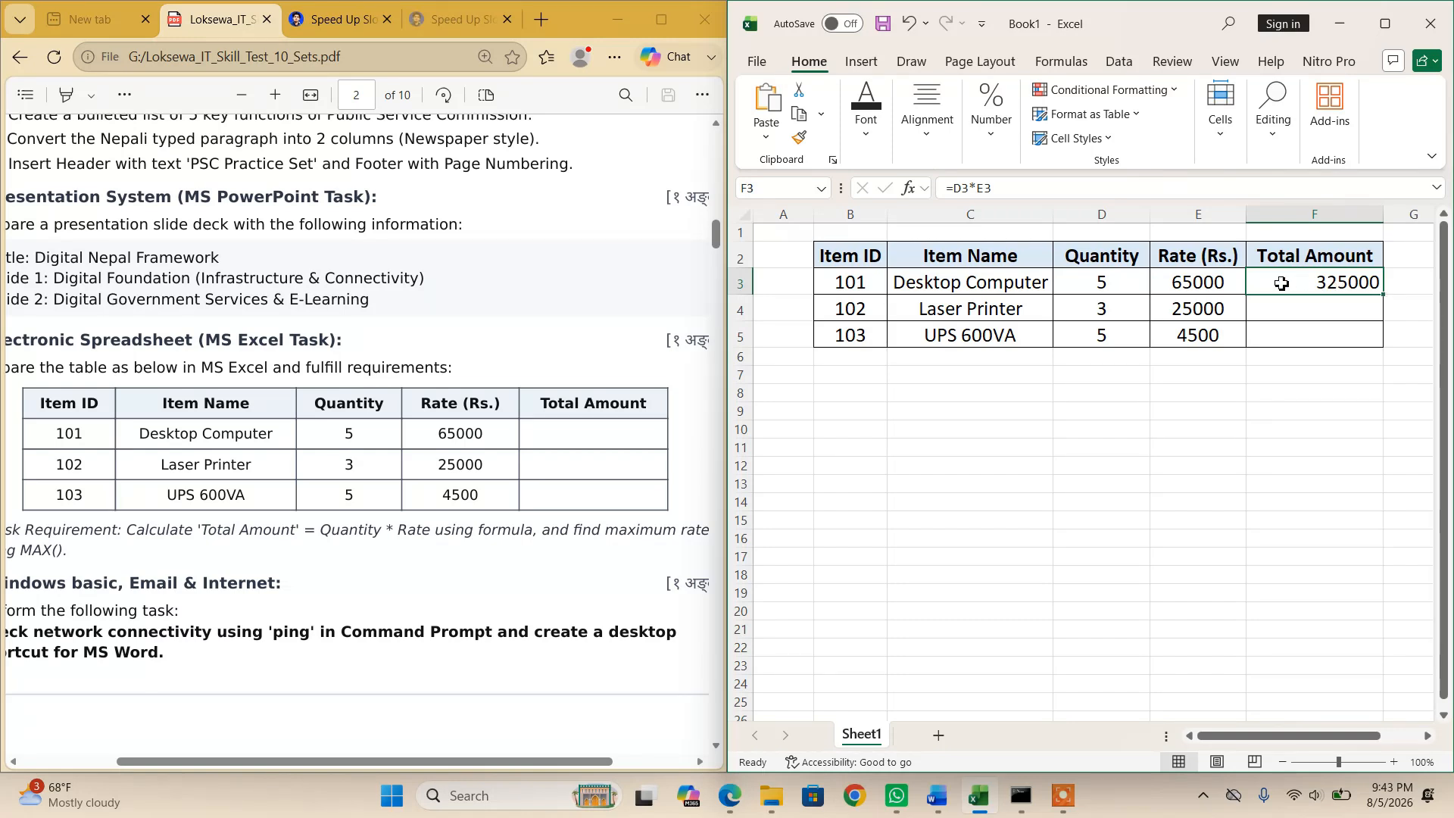
double_click(1385, 296)
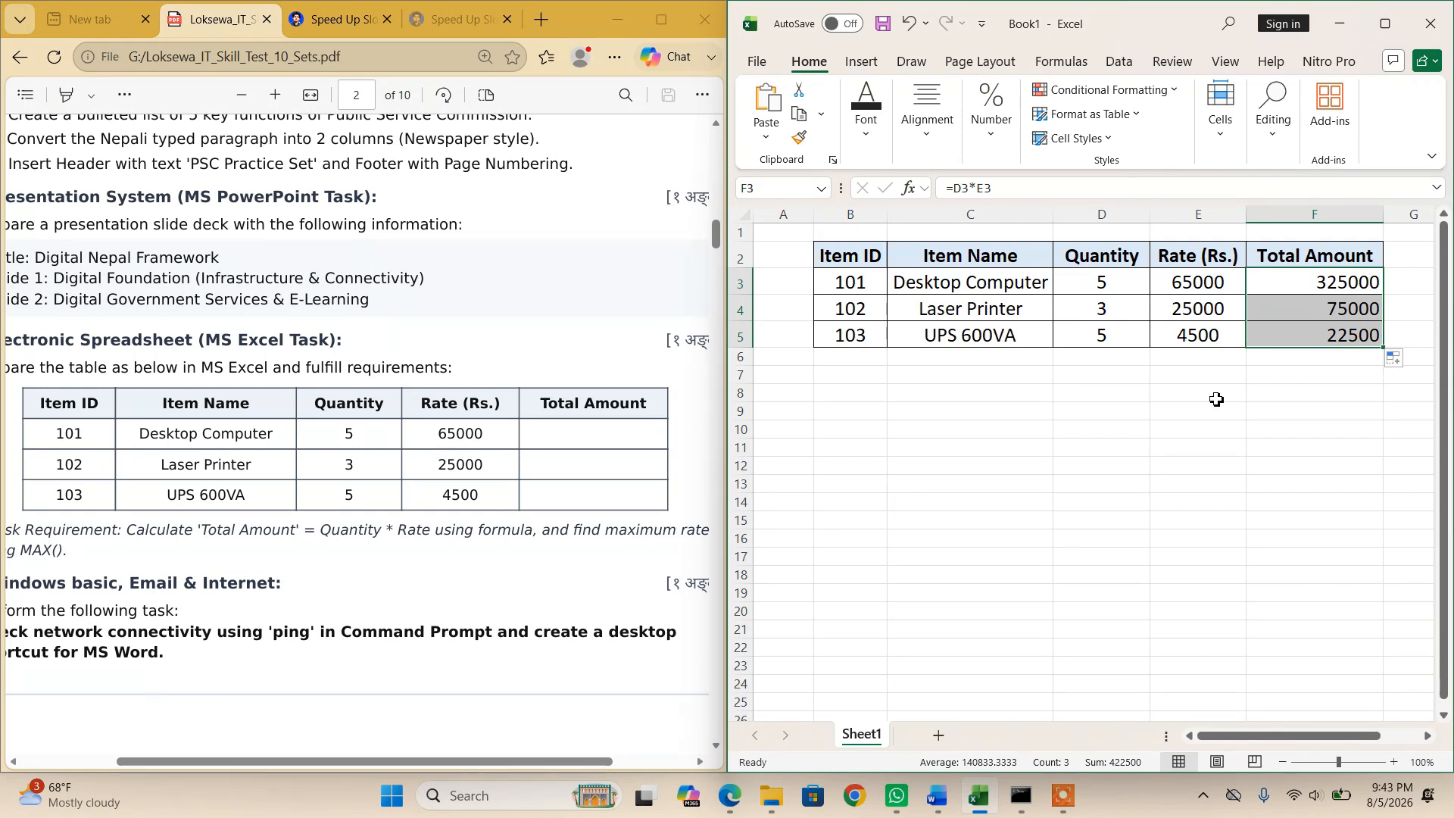
left_click(1288, 379)
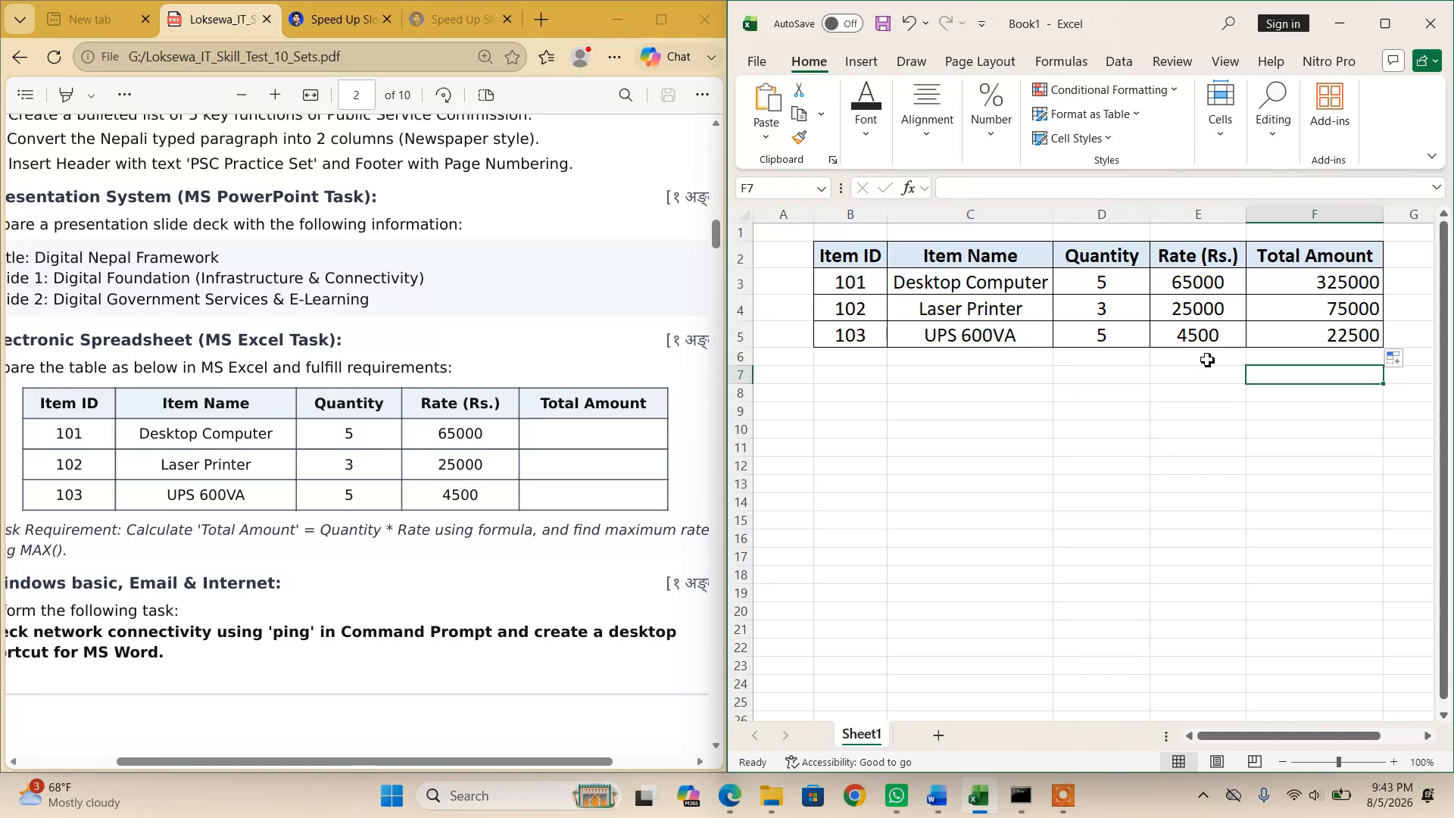
- Maximize the Excel window and add all borders to cells B6:F6 below the table
left_click(861, 361)
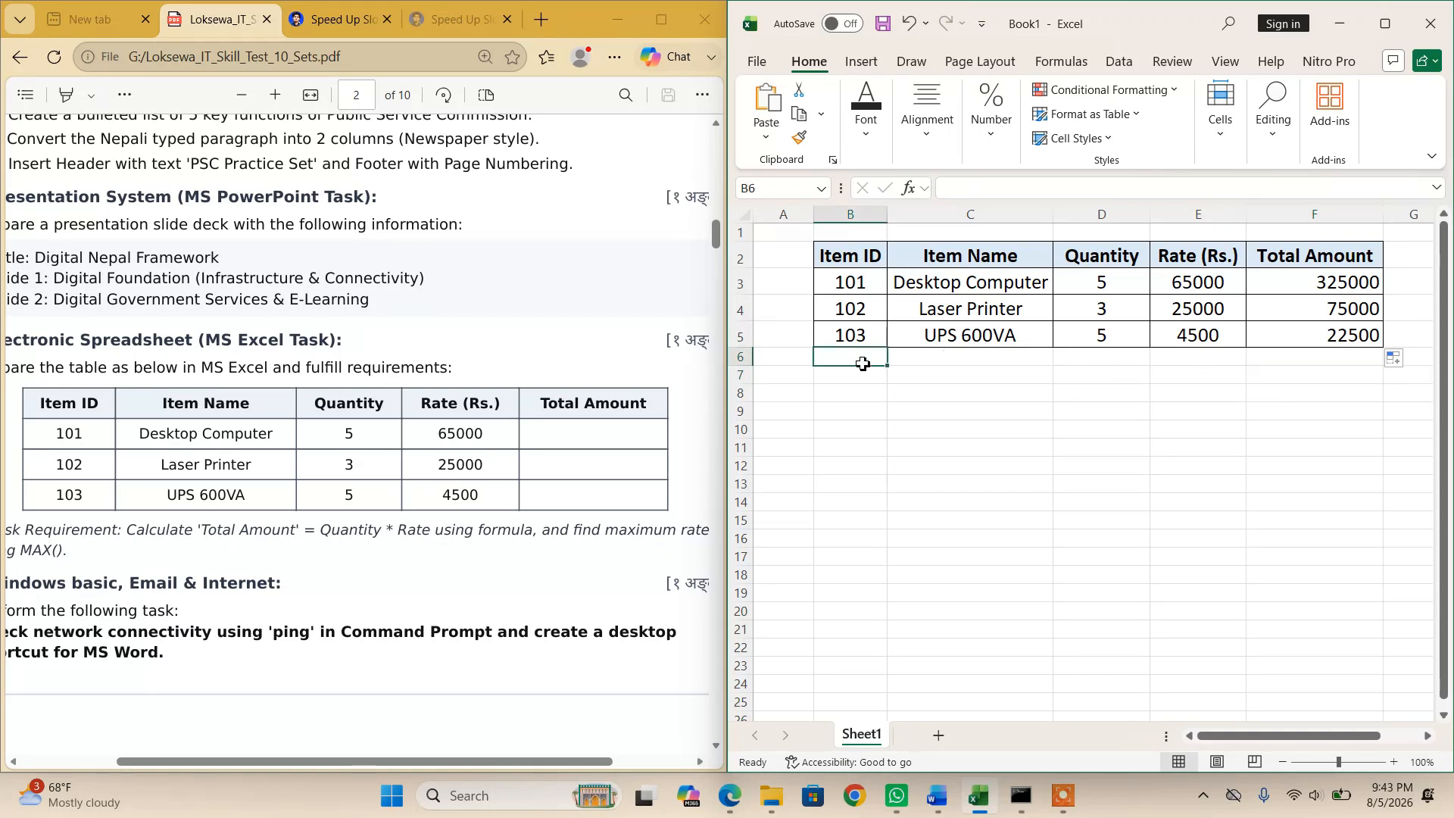
left_click(1290, 359, "shift")
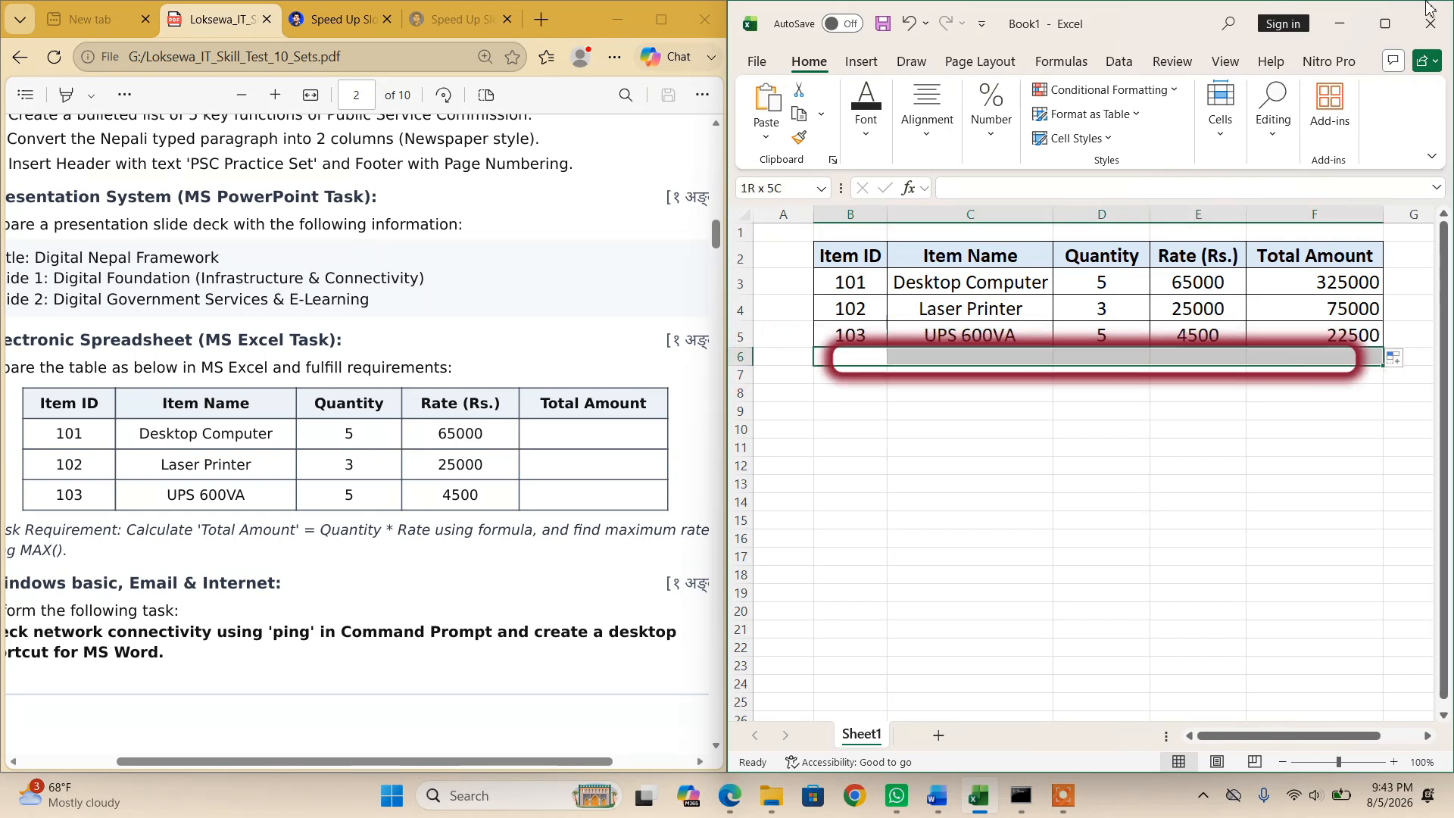
left_click(1385, 24)
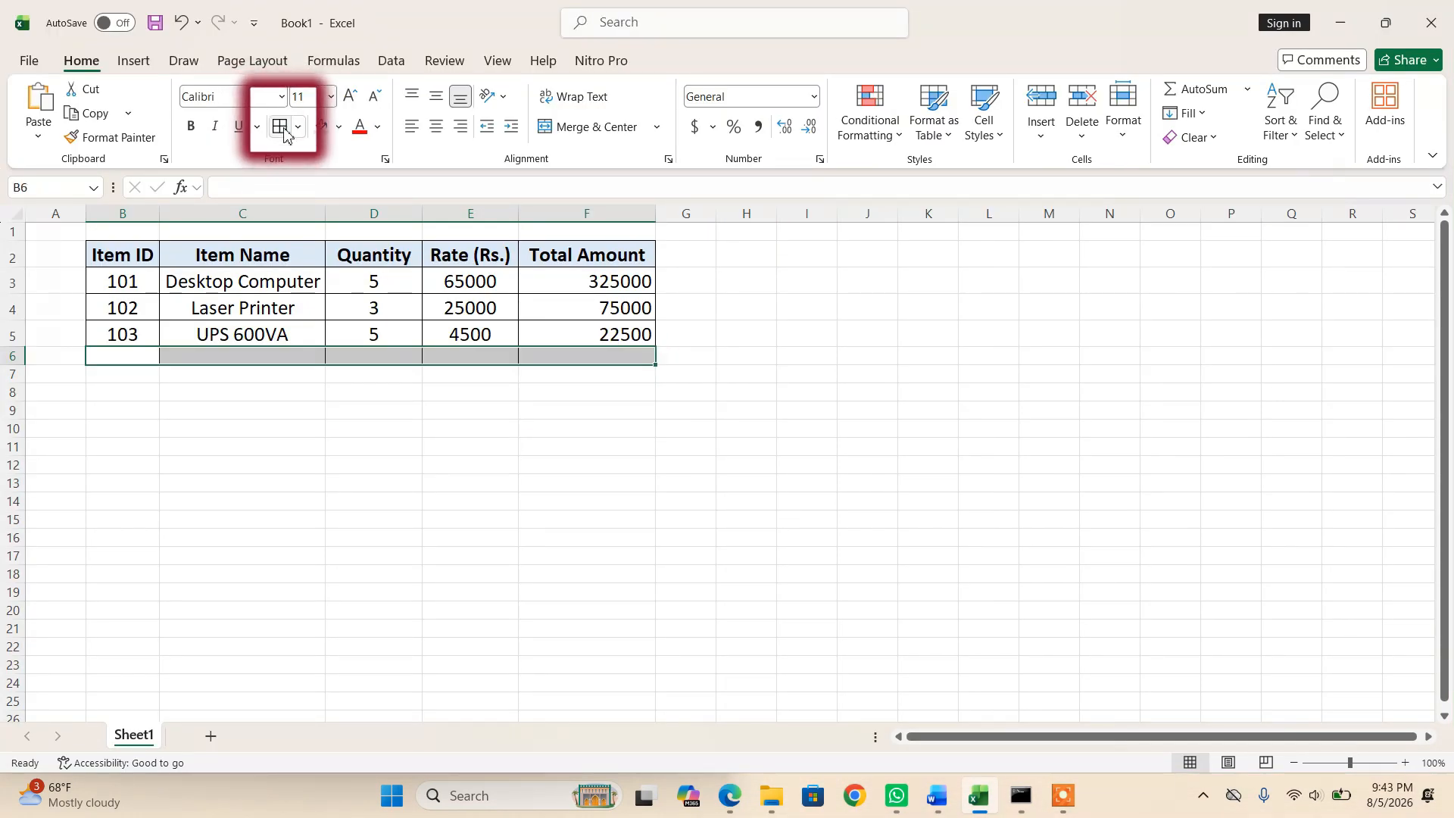
- Merge and center cells B6:D6 and enter the label "Maximum Rate" in them
left_click(144, 356)
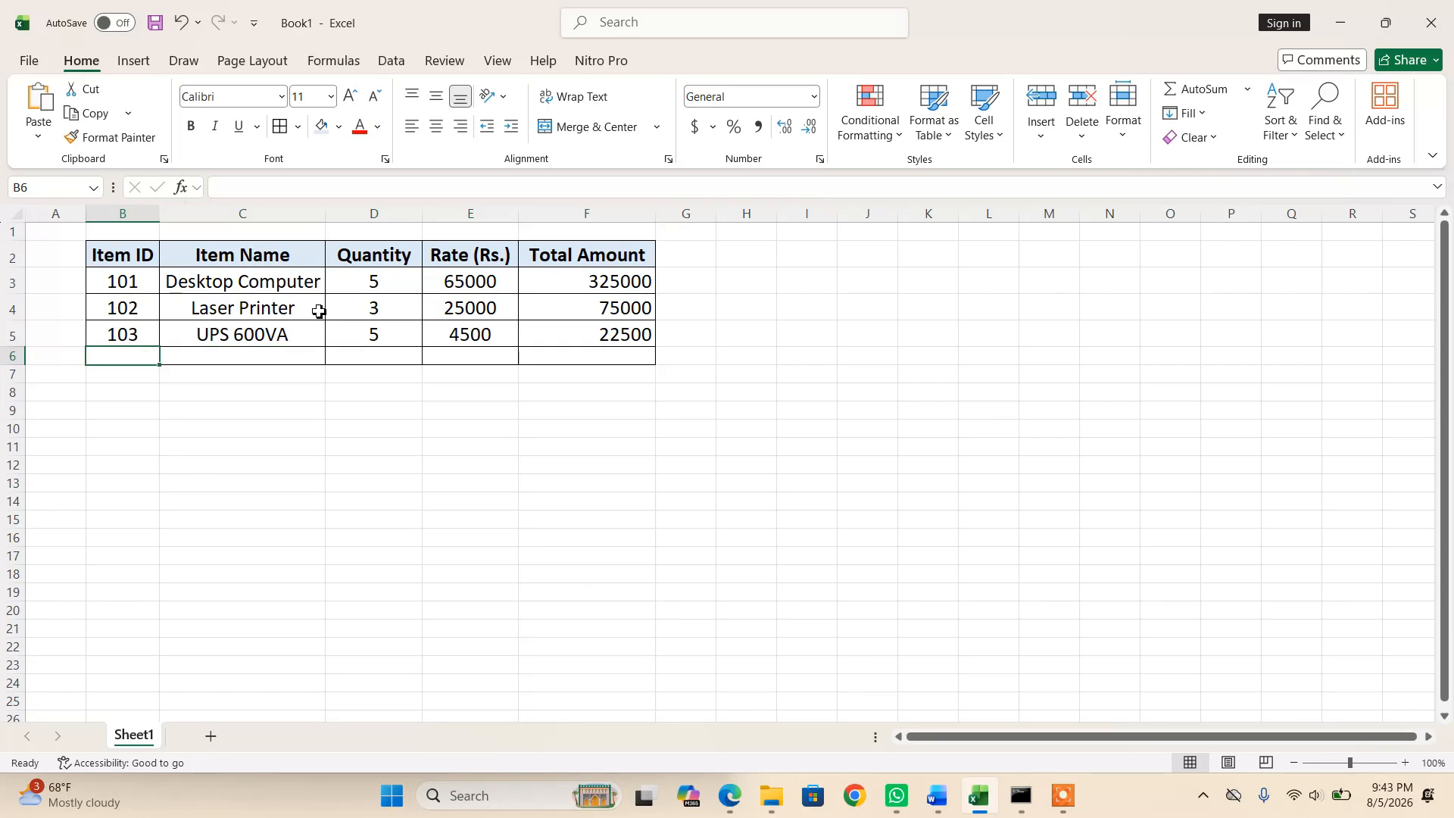
left_click(378, 356, "shift")
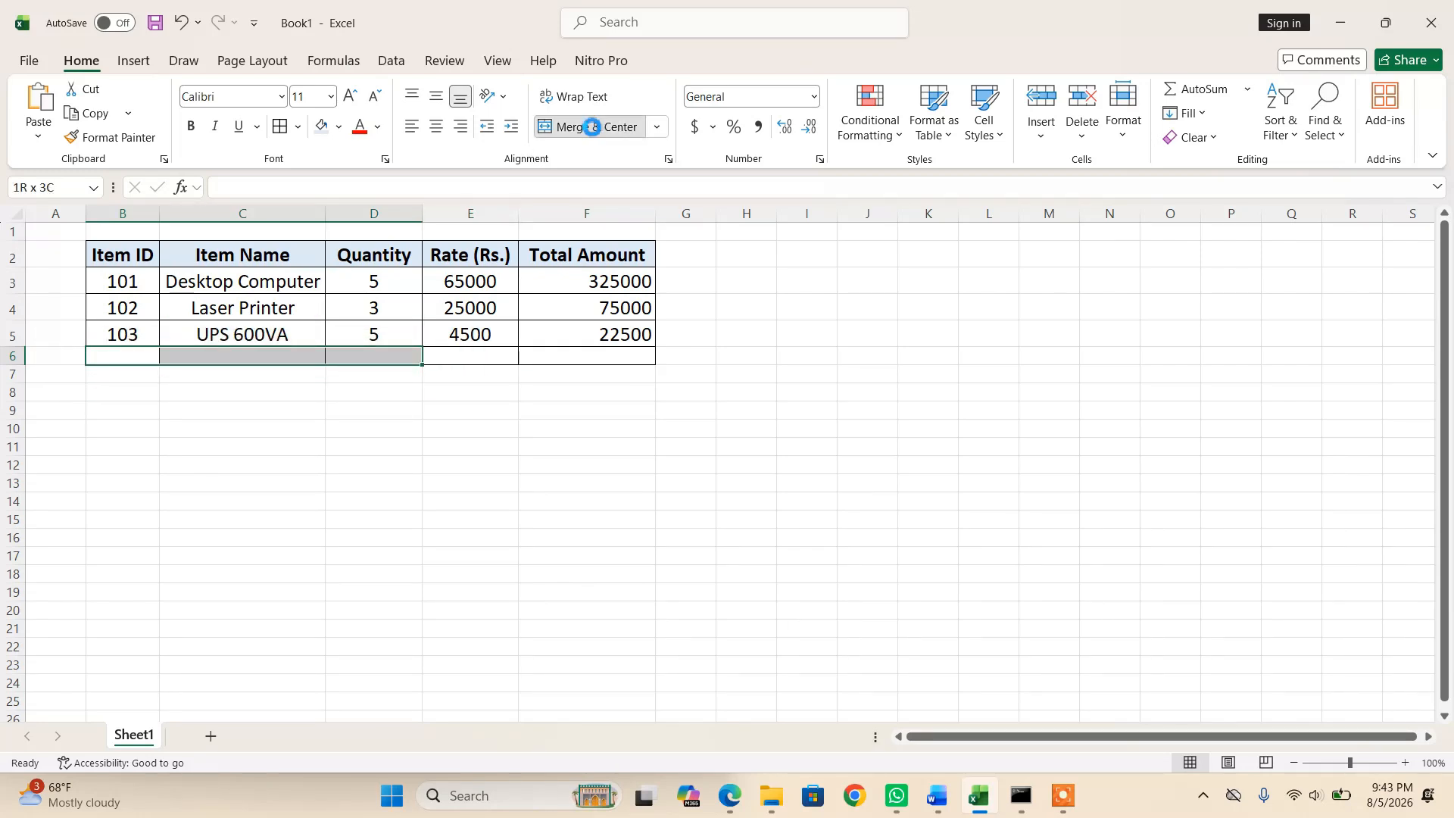
left_click(591, 127)
type("Maximum Rate")
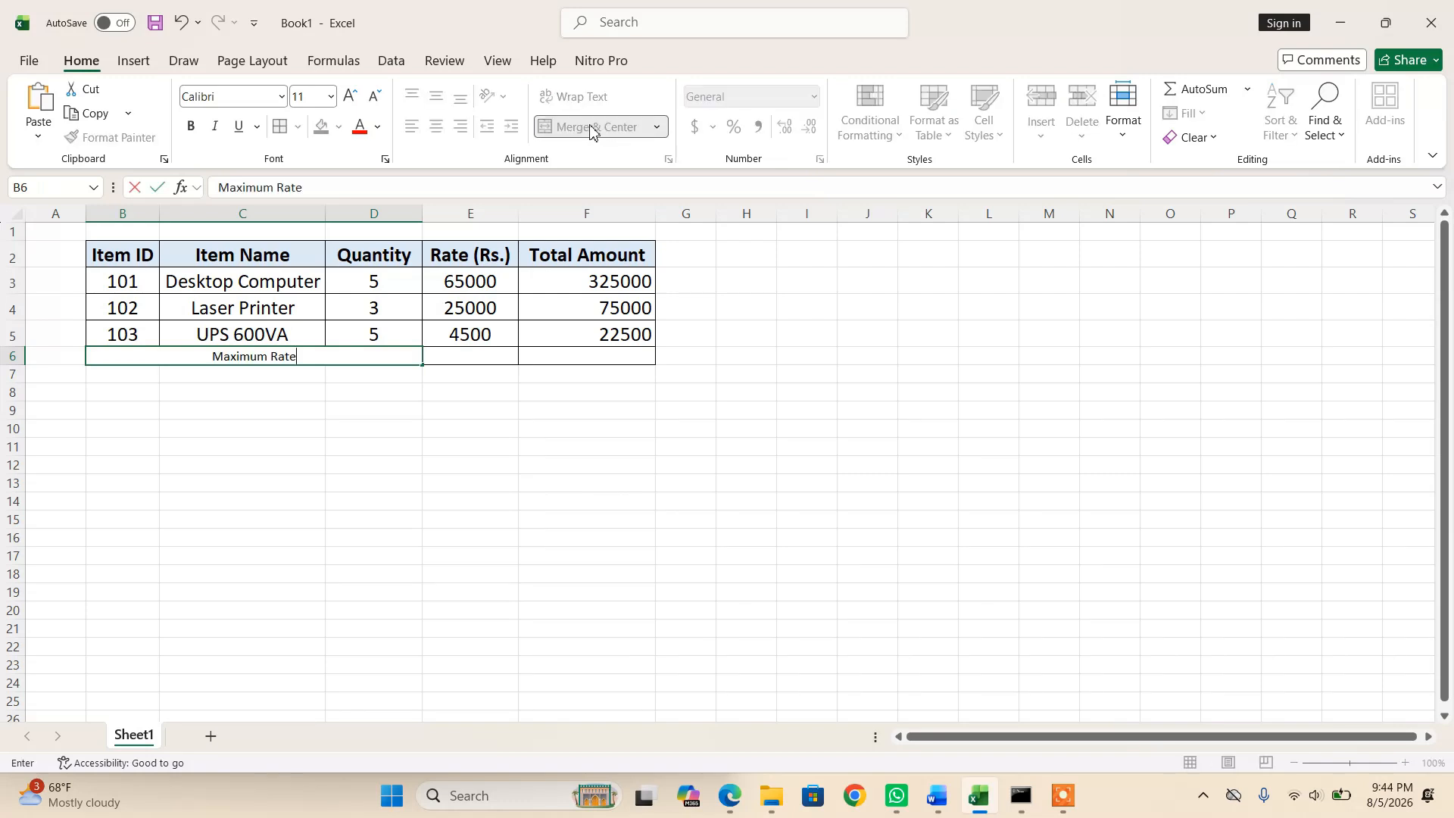
key("Tab")
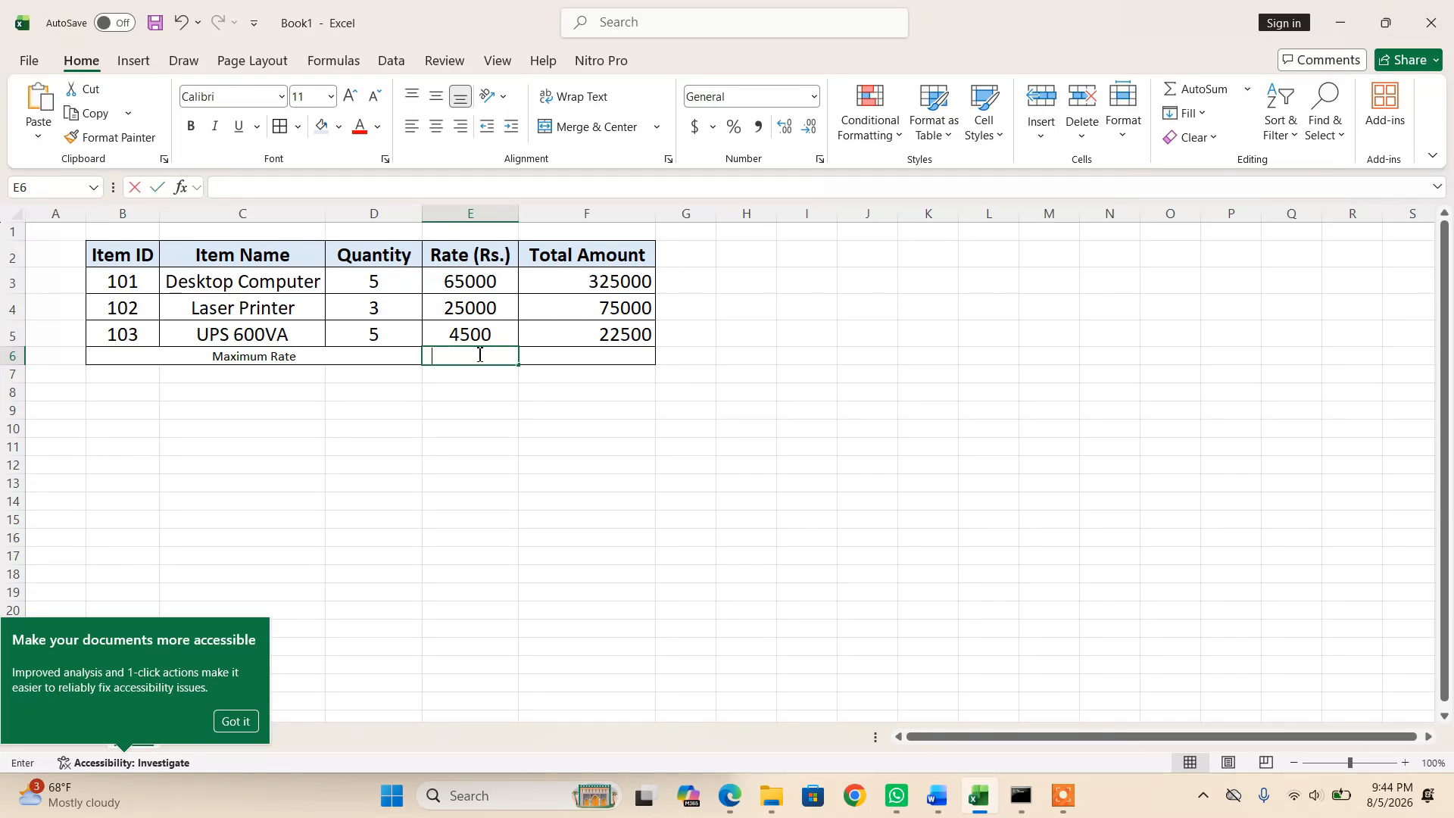
- Find the highest rate in cell E6 with the formula =MAX(E3:E5)
type("=max(")
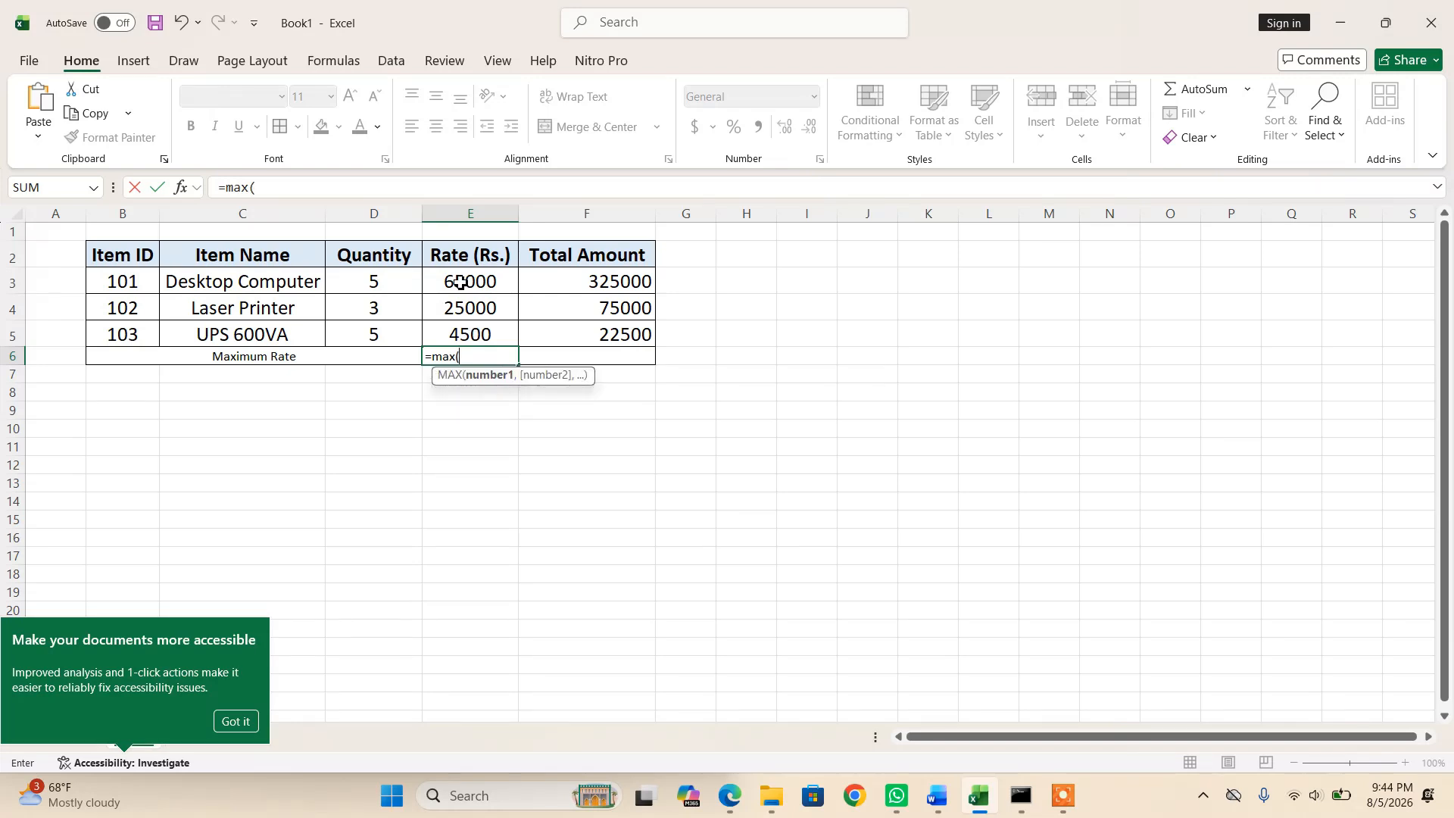
left_click_drag(464, 286, 468, 337)
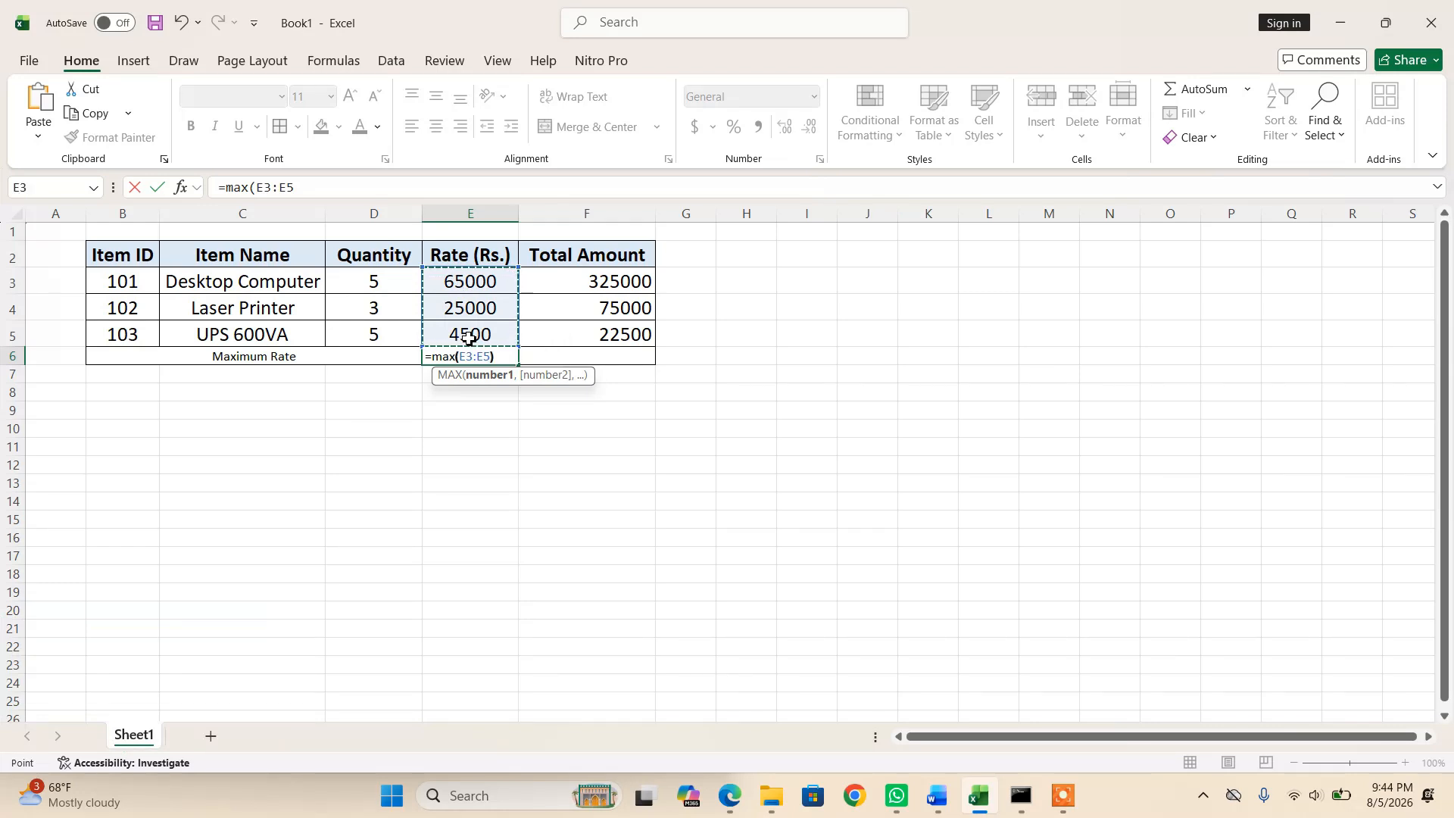
key("Return")
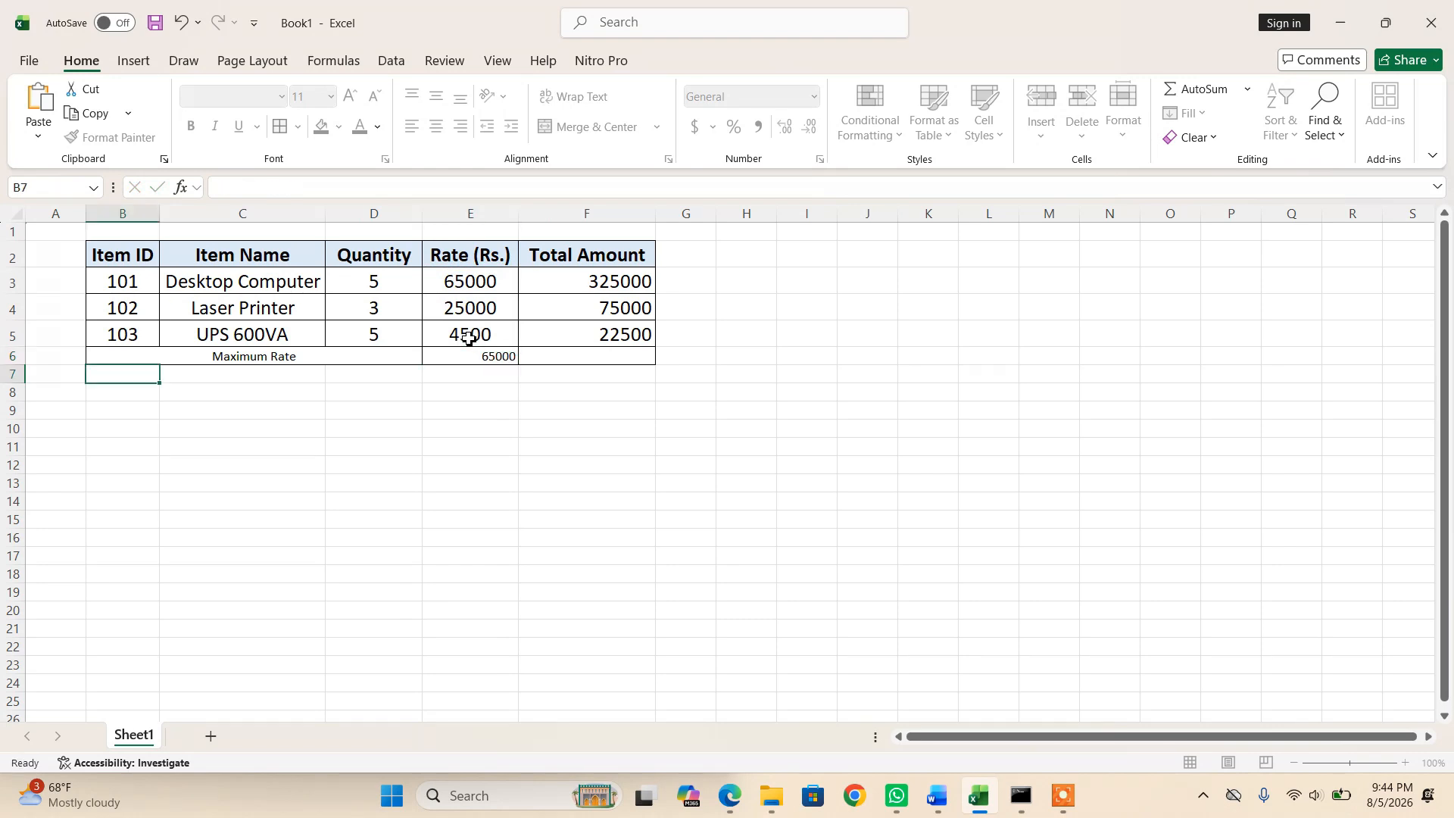
- Center the maximum rate value in E6 and make the whole of row 6 bold
left_click(476, 356)
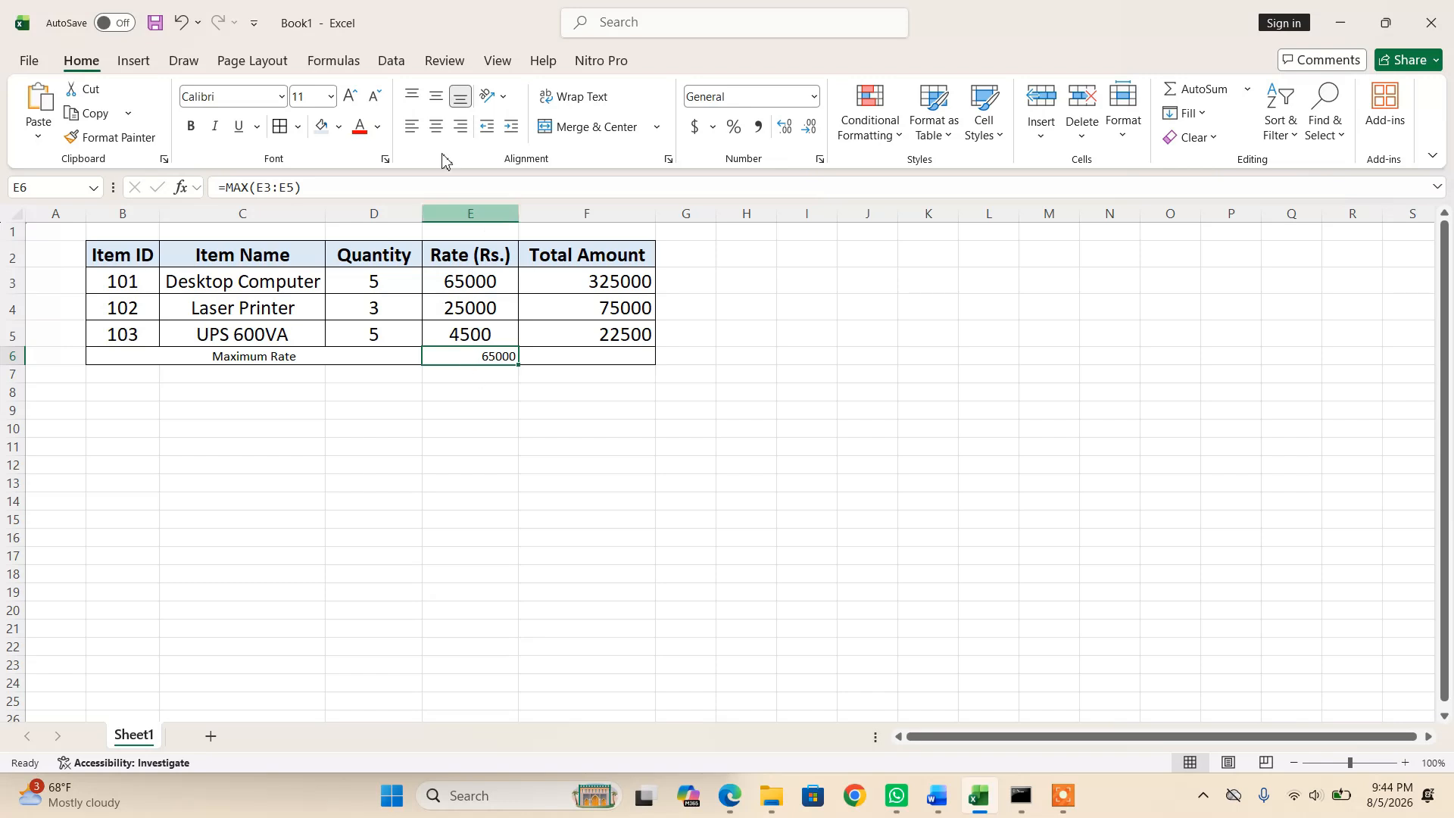
left_click(435, 129)
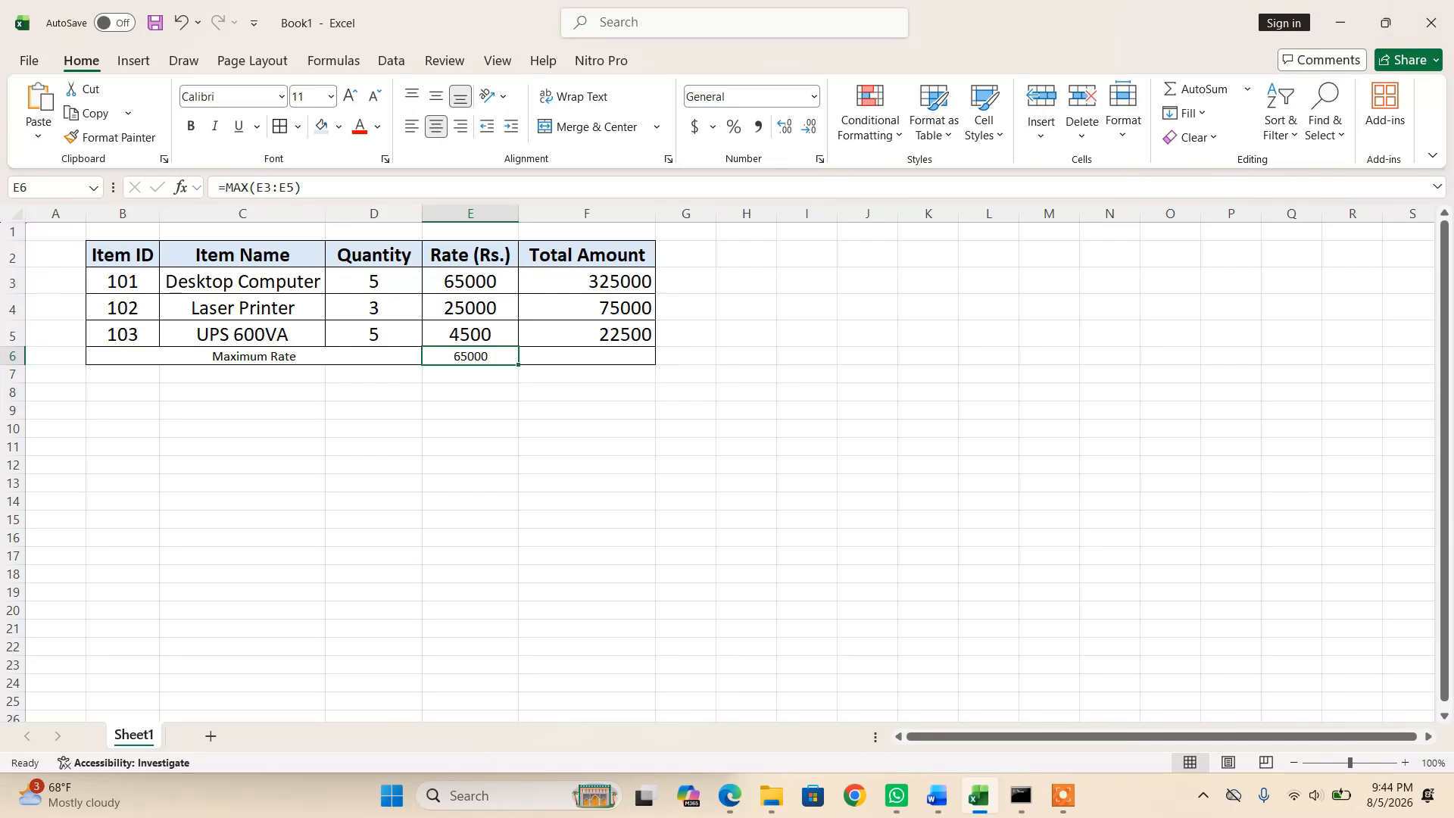
left_click(12, 356)
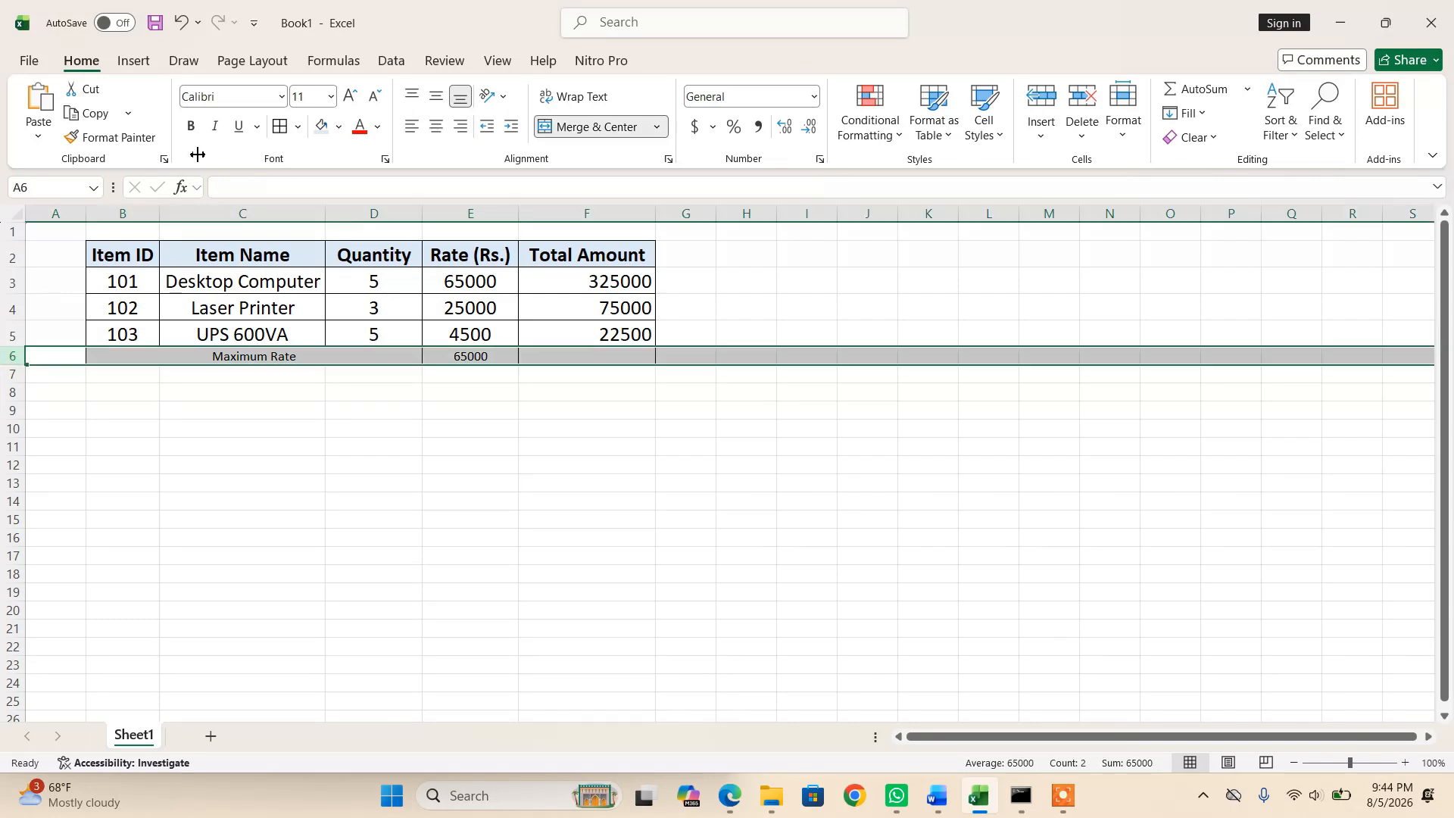
left_click(191, 129)
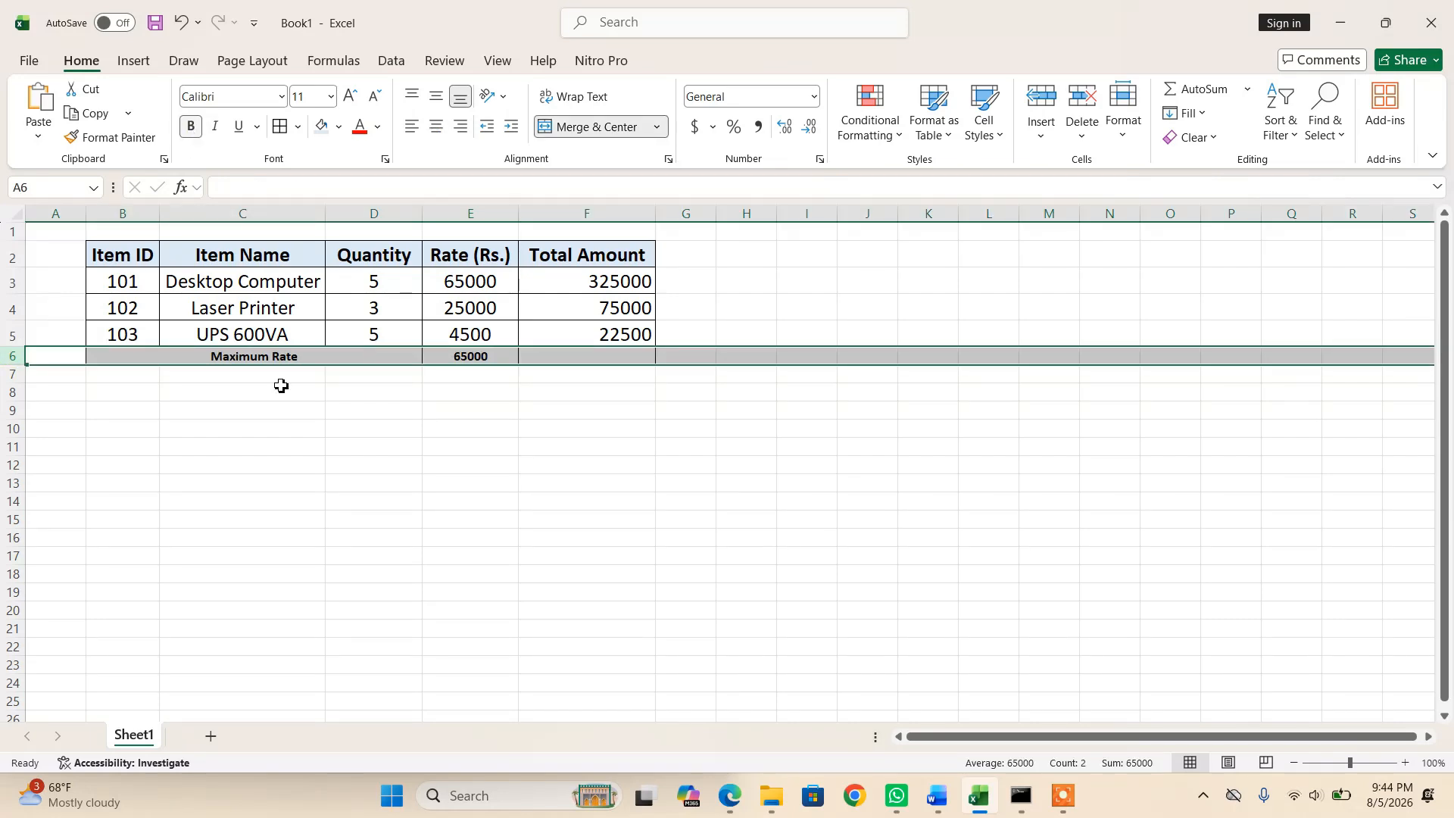
left_click(281, 423)
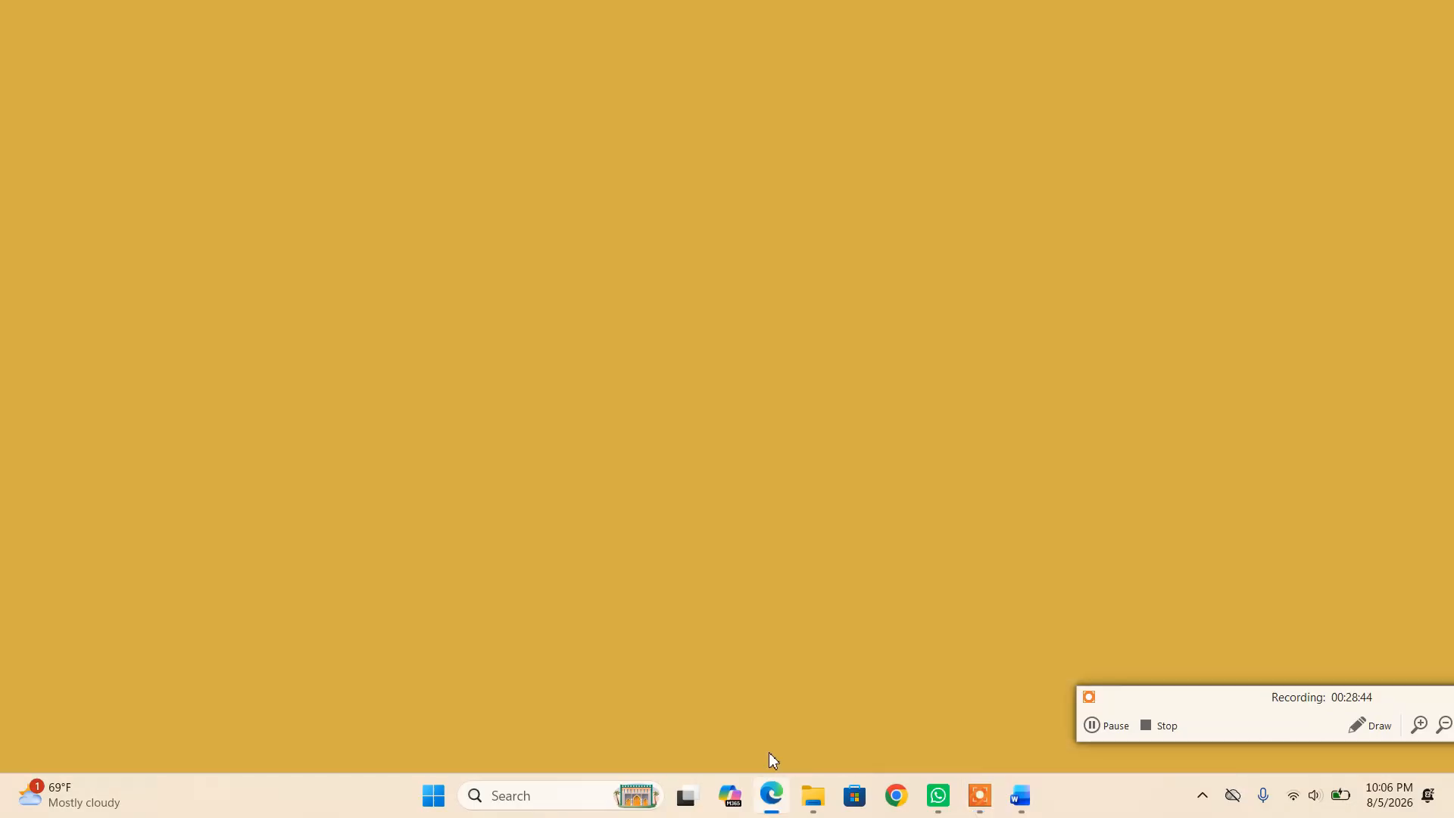
- Switch back to the question paper in Edge and look over the tasks on page 2
scroll(841, 503, "up", 5)
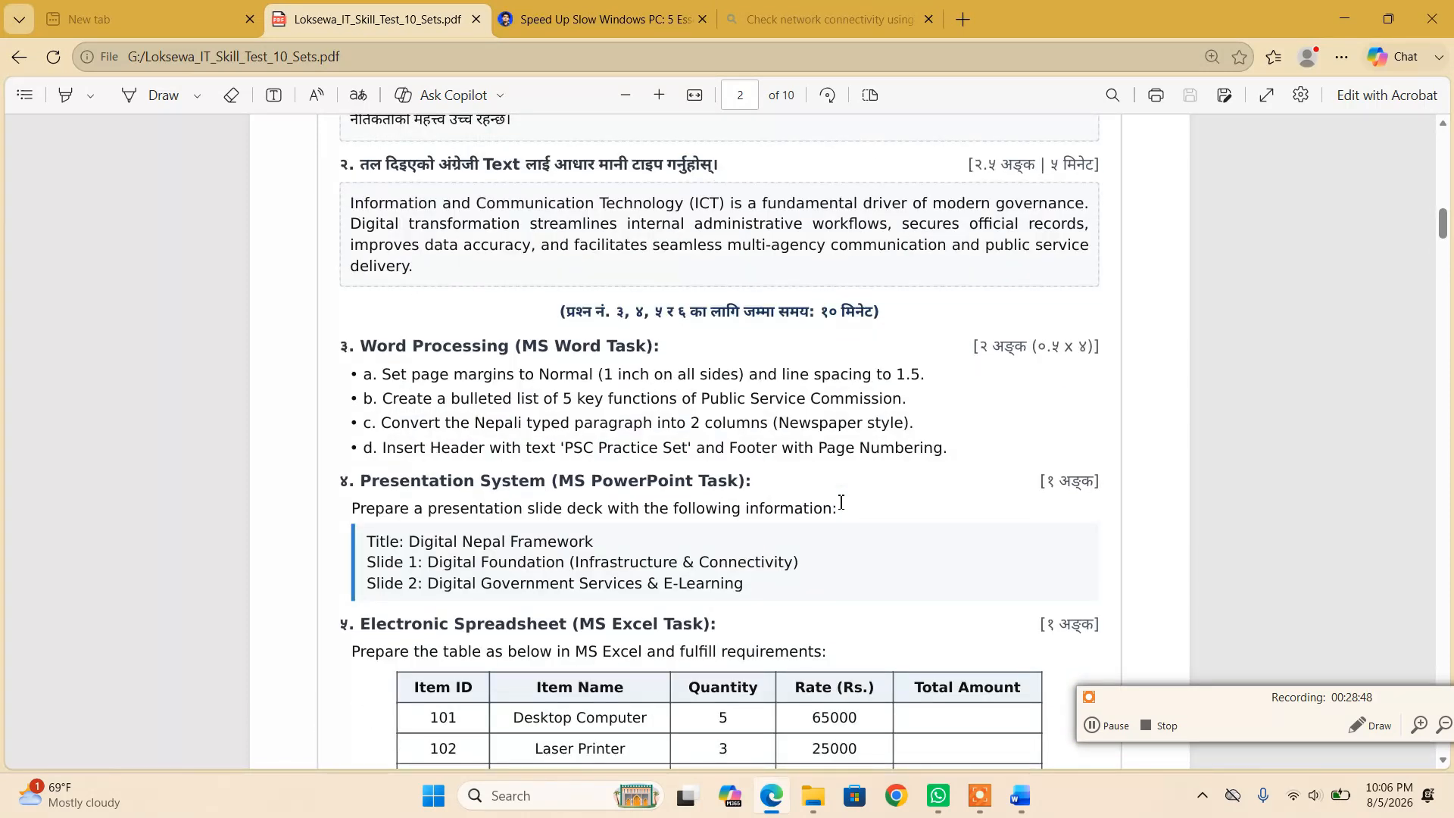
scroll(840, 502, "down", 2)
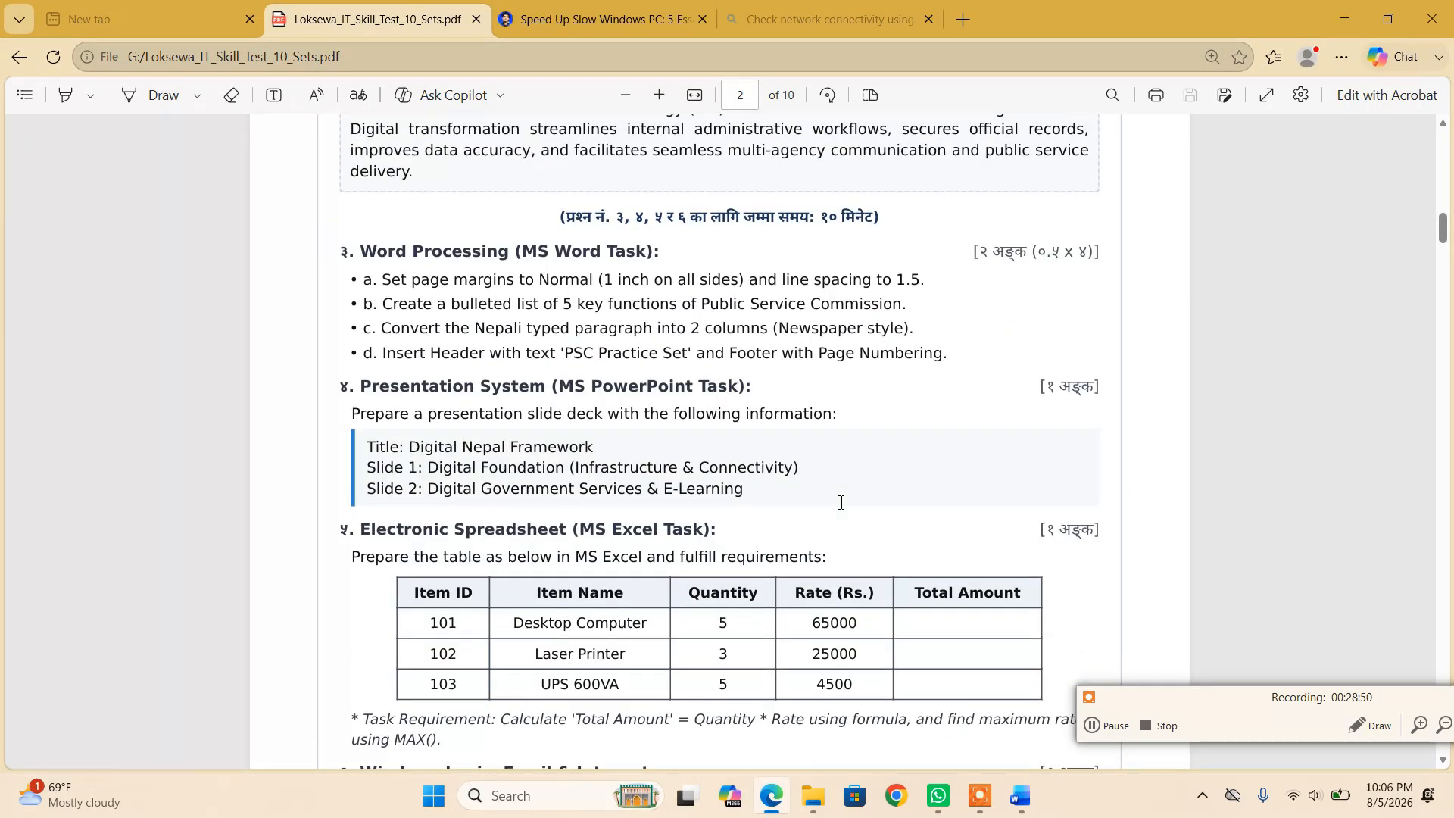